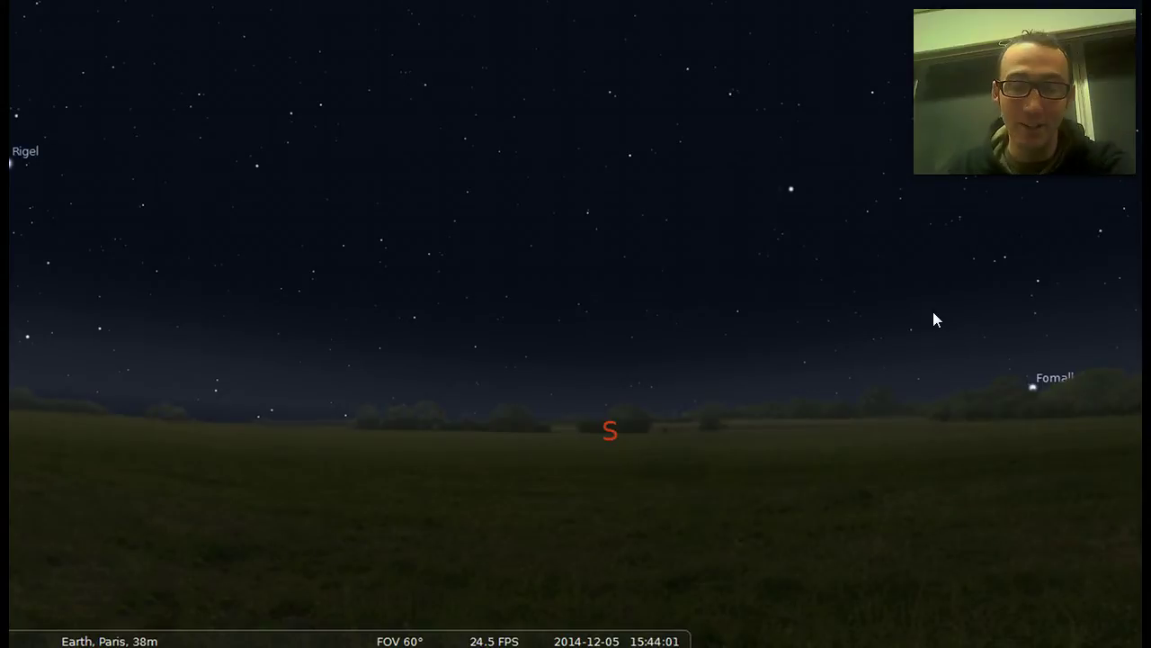
Pan east from the southern horizon until Betelgeuse, Rigel, Procyon and the Moon appear
drag(492, 348, 673, 366)
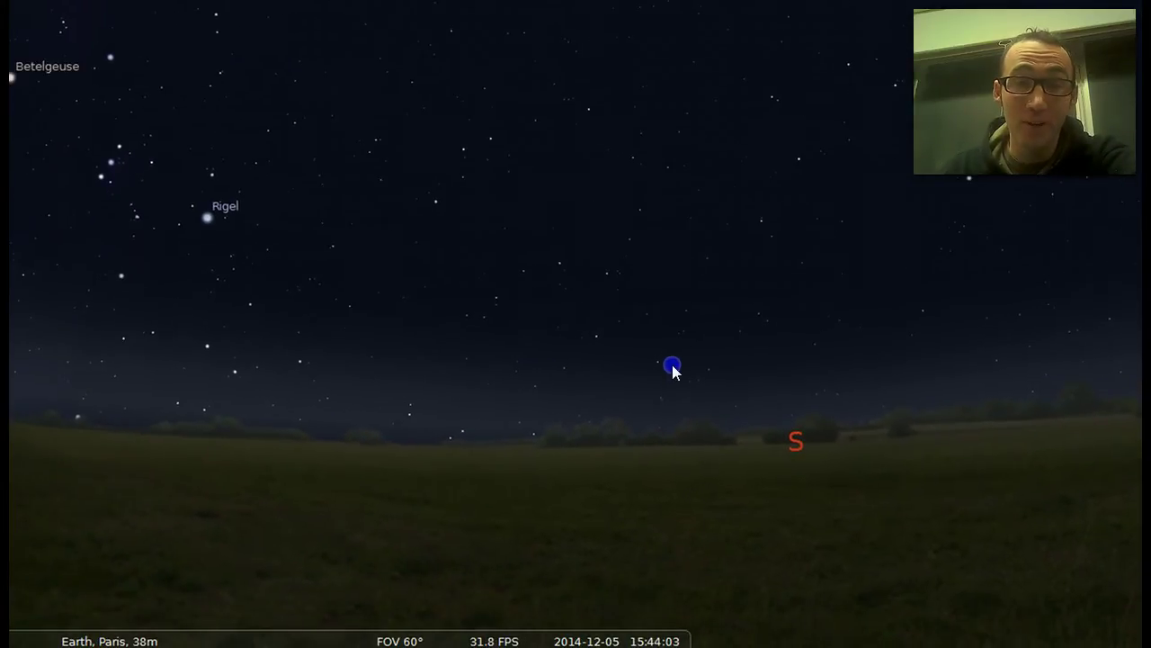
mouse_move(495, 362)
mouse_down()
mouse_move(478, 366)
mouse_move(671, 381)
mouse_up()
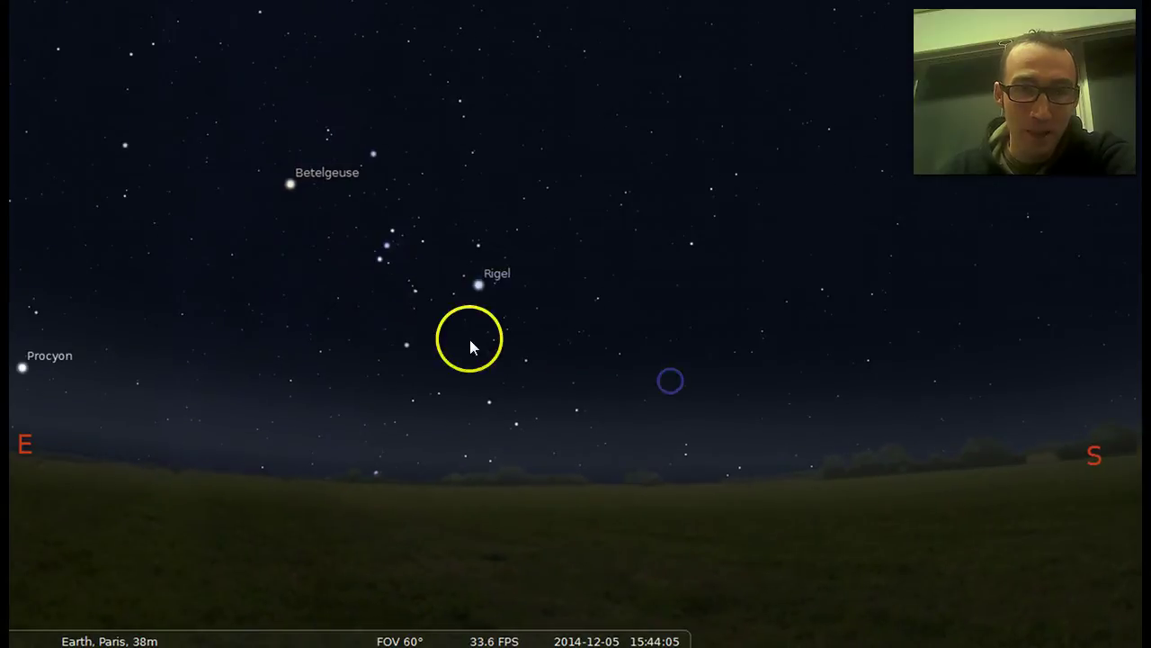
mouse_move(471, 341)
mouse_down()
mouse_move(524, 367)
mouse_move(633, 372)
mouse_up()
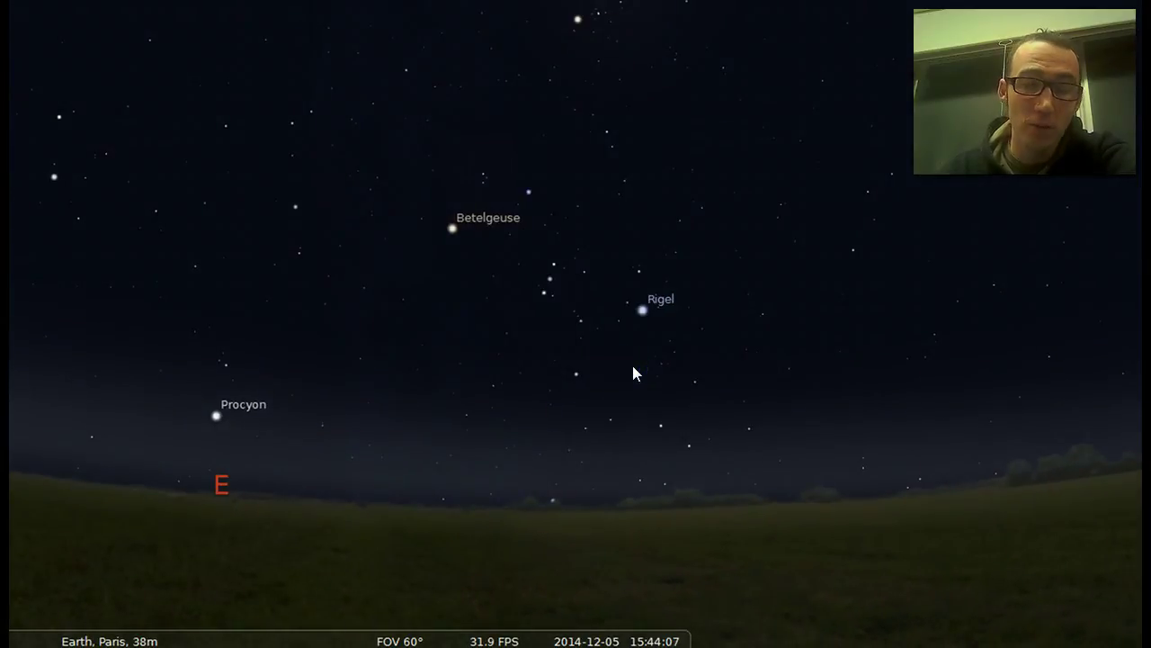
drag(559, 314, 577, 372)
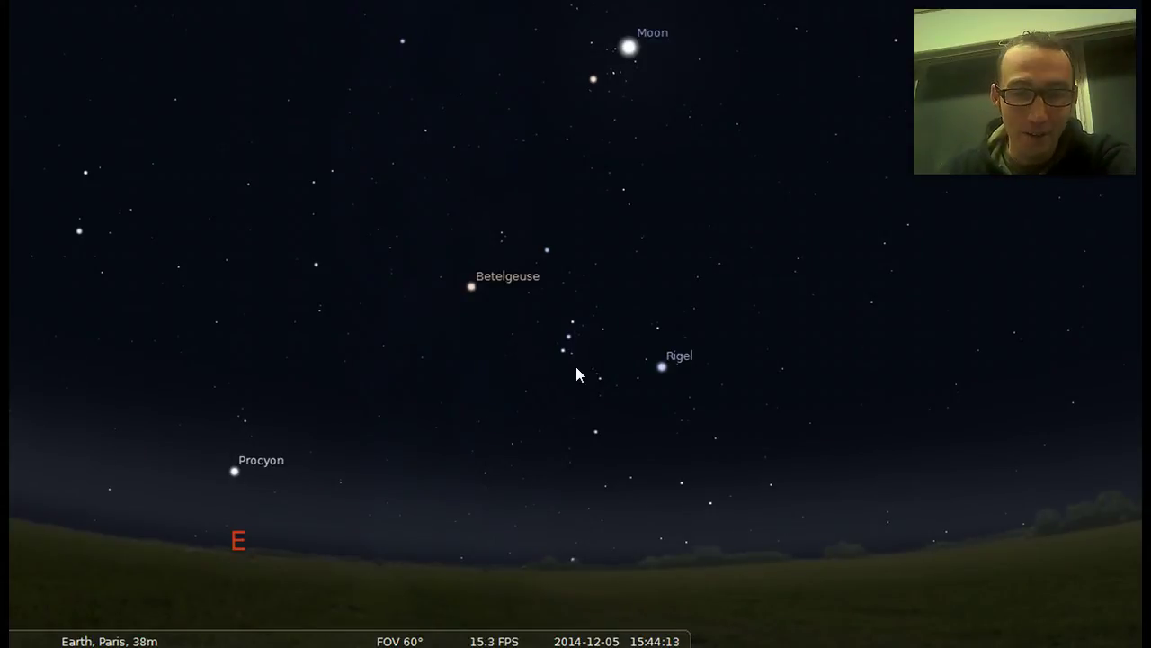
mouse_move(216, 634)
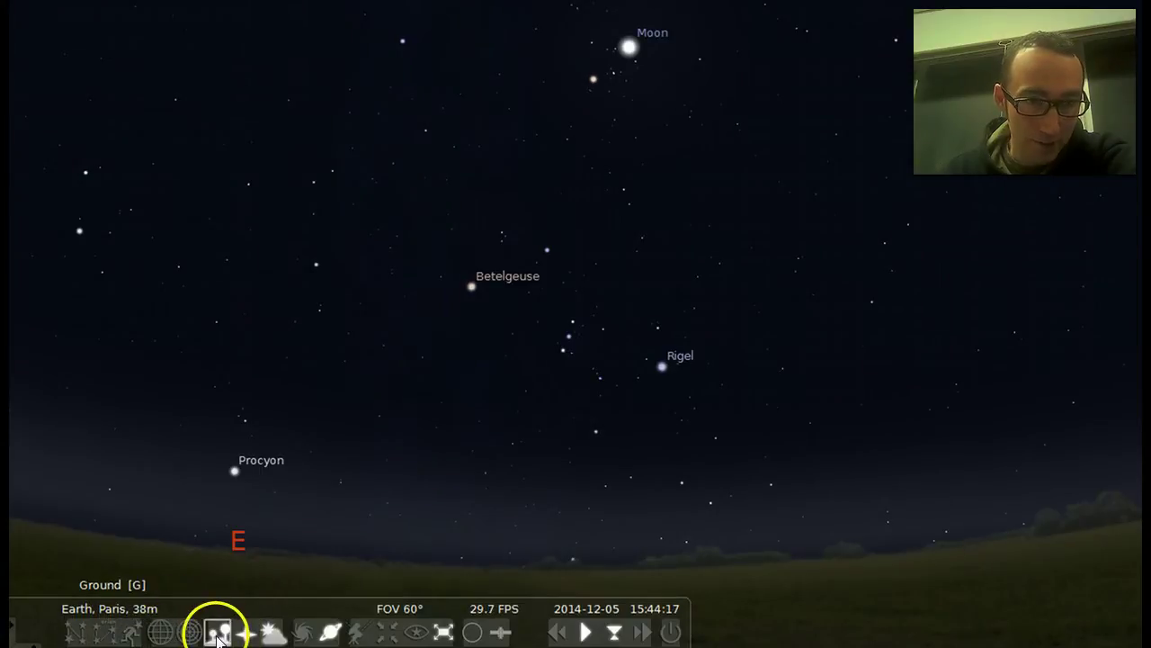
Hide the ground and swing the view until the Sun sits centred among Mercury, Venus, Mars and Saturn
click(215, 634)
drag(635, 563, 553, 192)
drag(674, 450, 531, 164)
drag(851, 183, 303, 220)
drag(891, 239, 411, 262)
drag(800, 267, 822, 543)
drag(641, 189, 422, 264)
In sky and viewing options, enable Show planet orbits and disable Dynamic eye adaptation
mouse_move(26, 334)
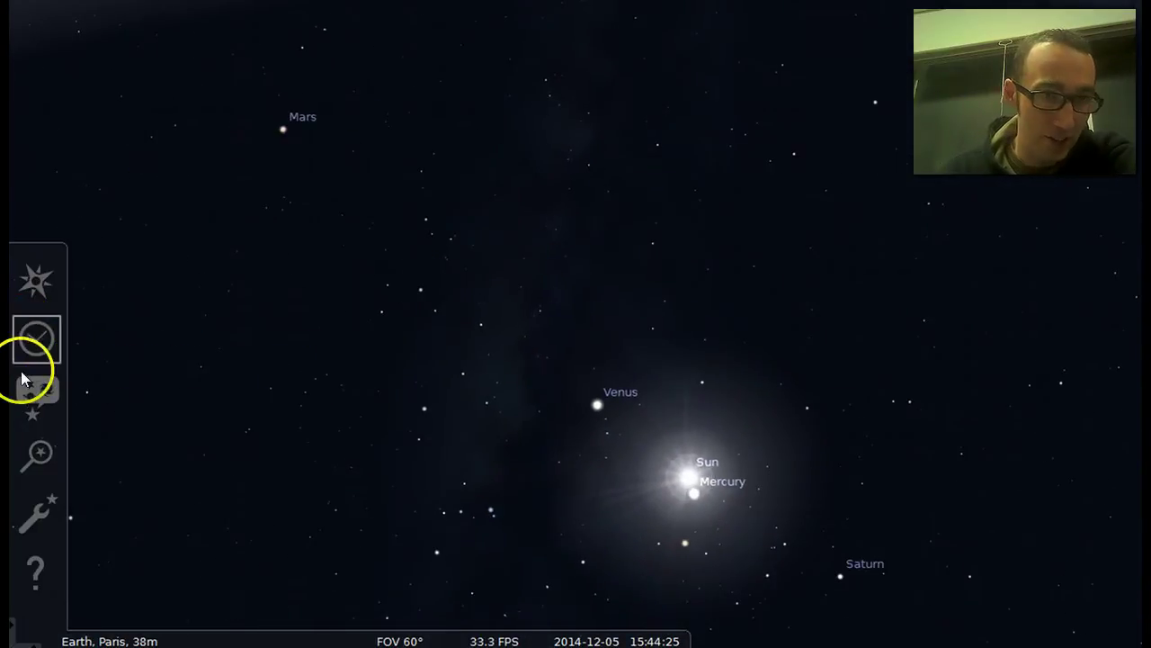
click(34, 398)
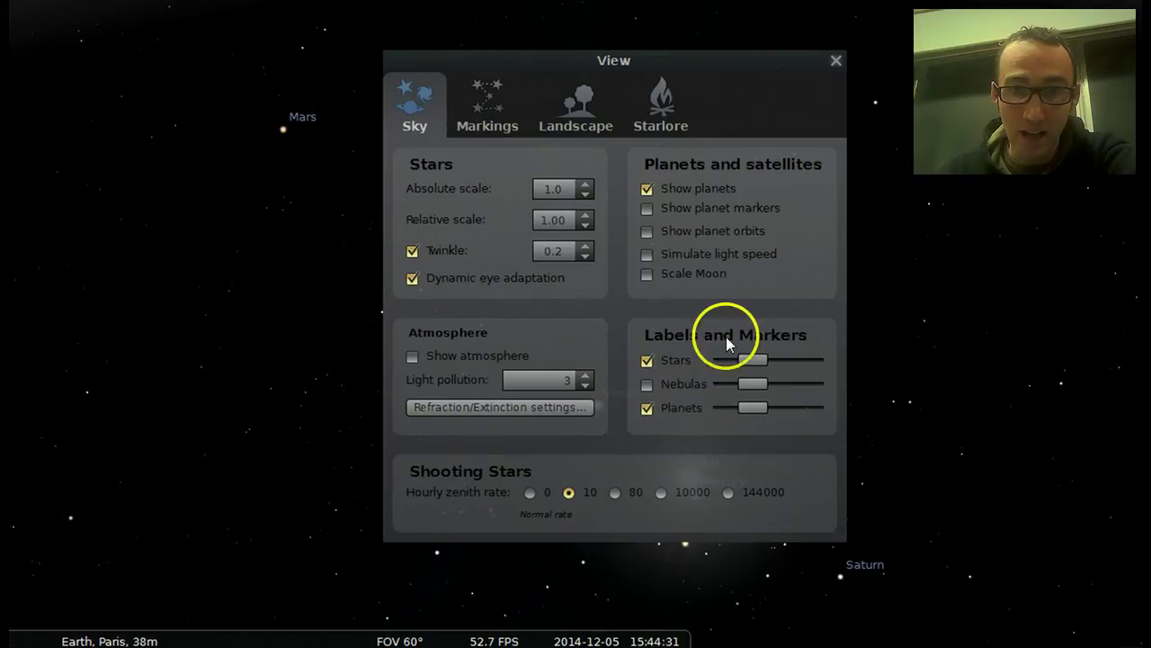
click(647, 232)
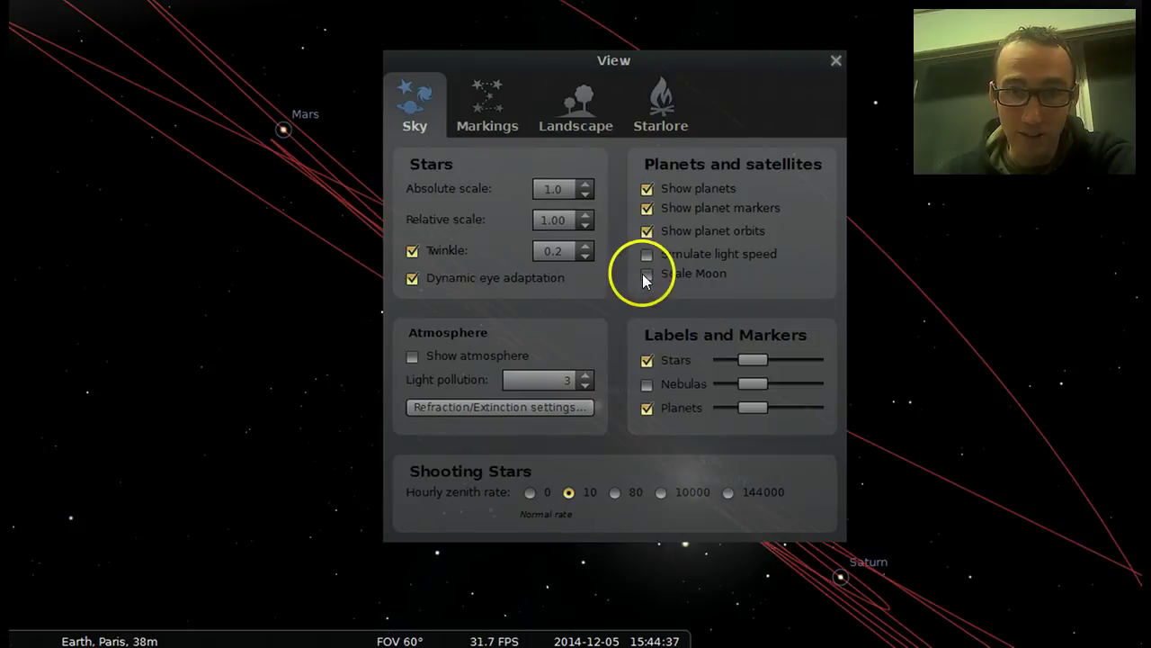
click(411, 279)
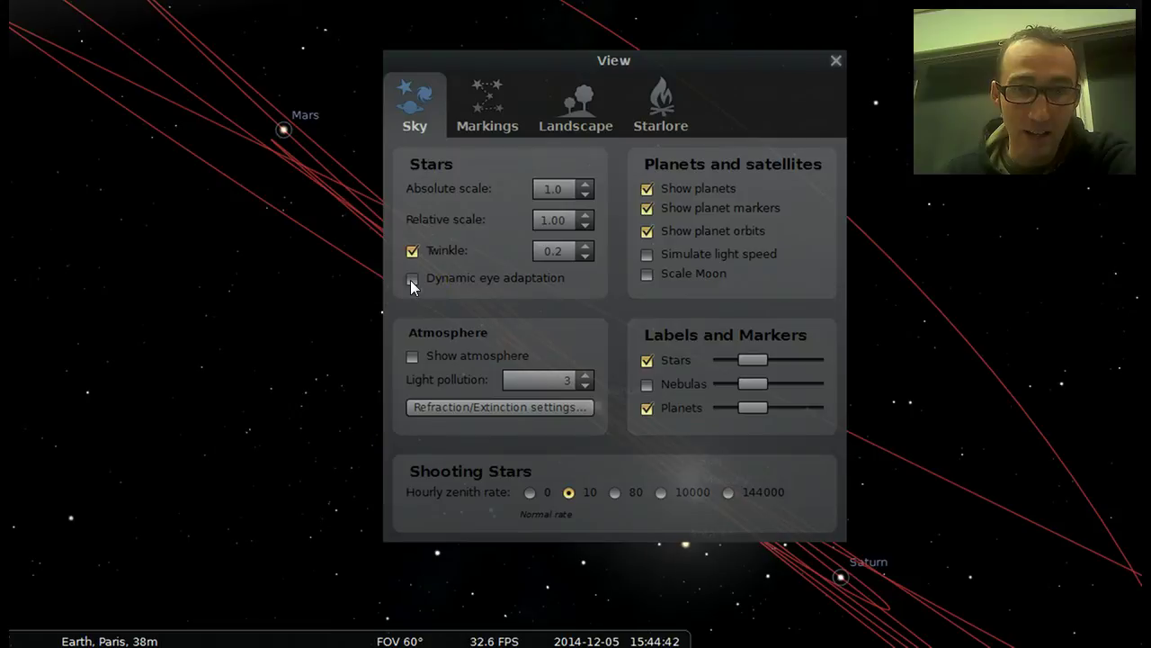
click(836, 61)
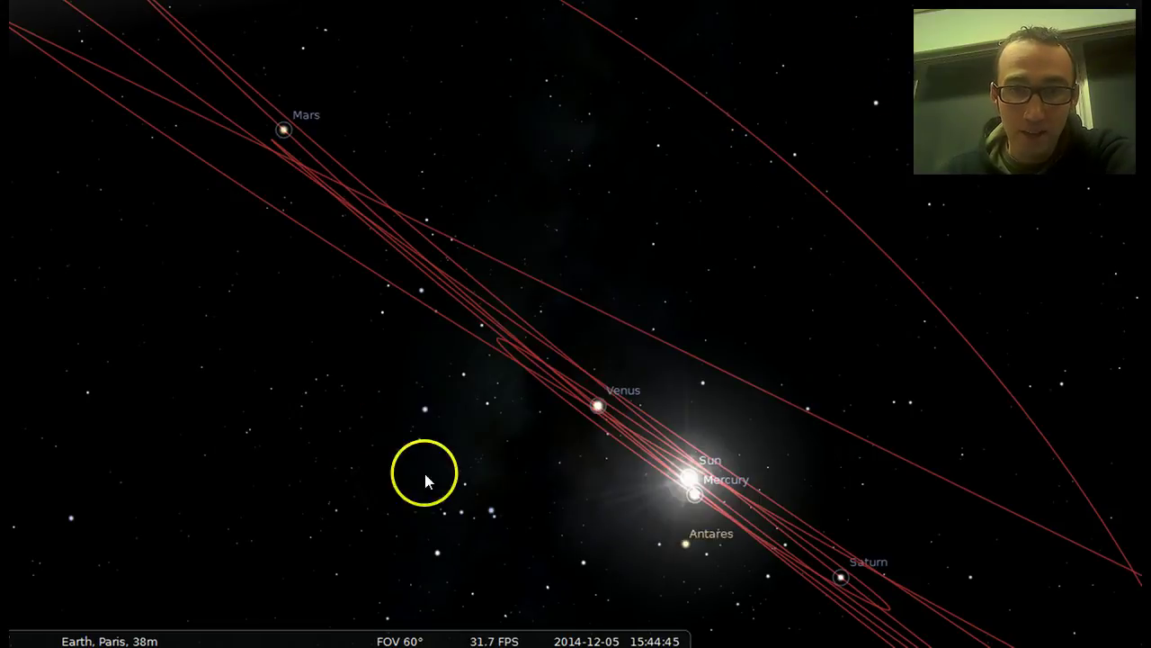
Search the object field for 'solar system obser' and jump to the Solar System Observer
drag(424, 469, 253, 343)
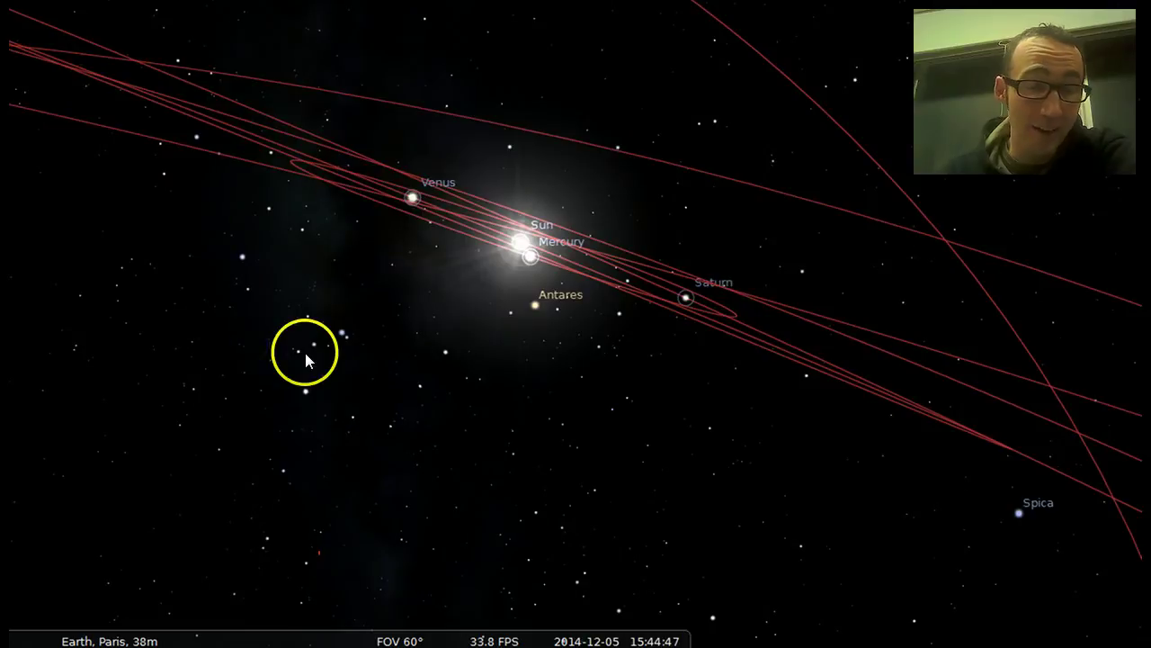
mouse_move(59, 354)
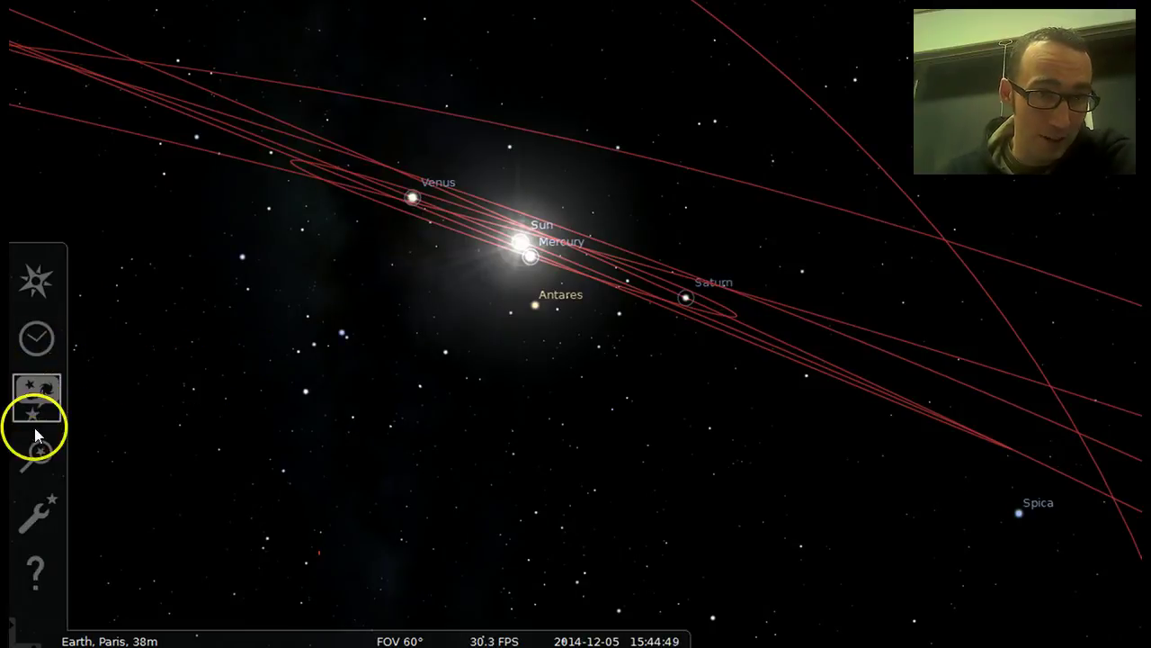
click(39, 457)
click(506, 304)
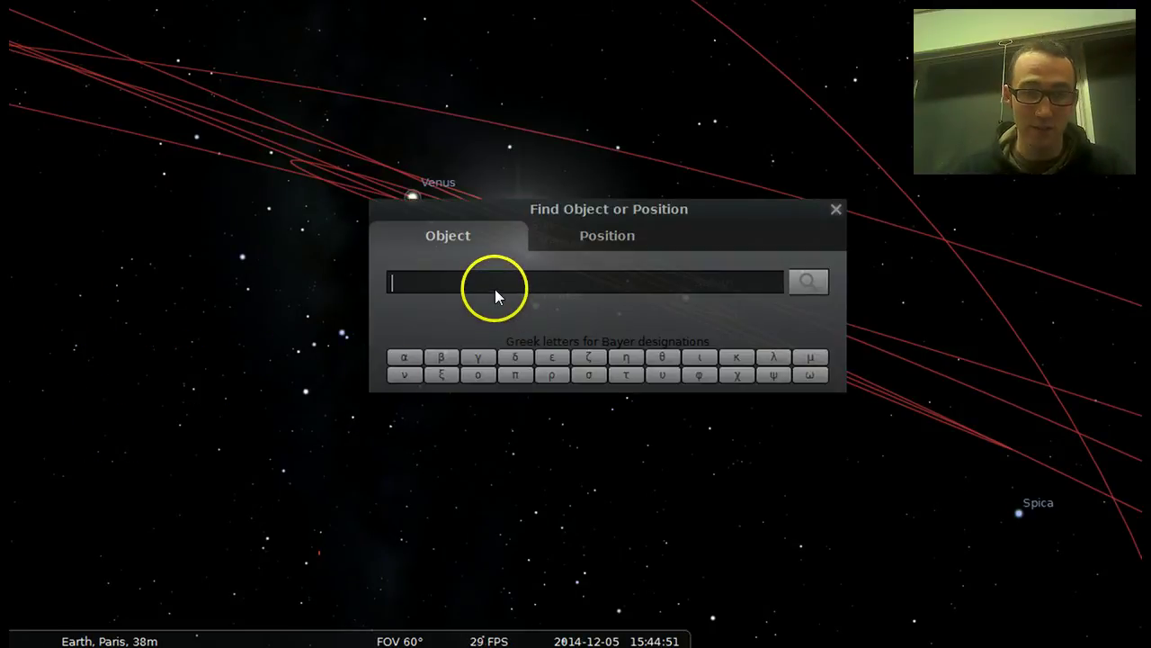
text(solar)
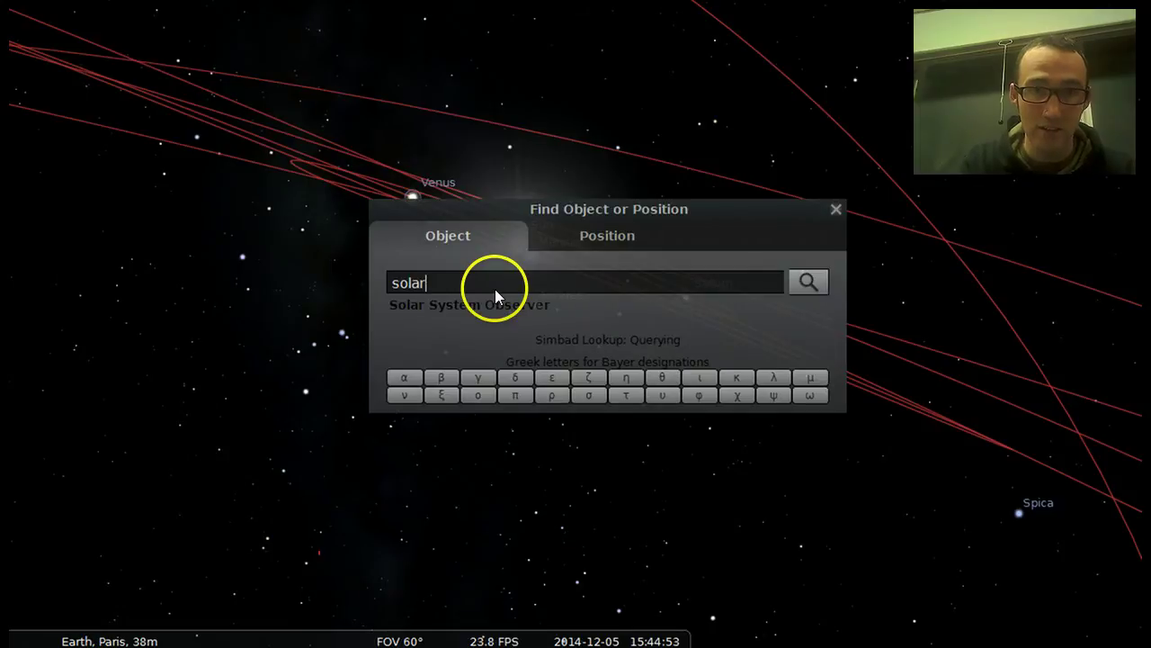
text( system observer)
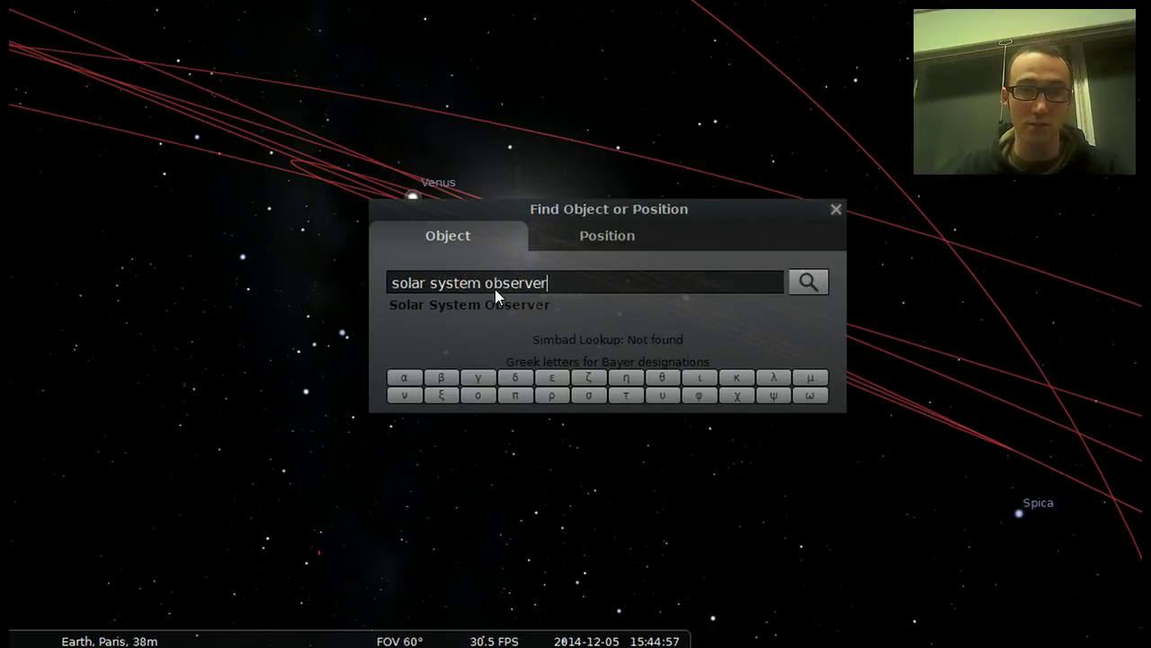
mouse_move(30, 364)
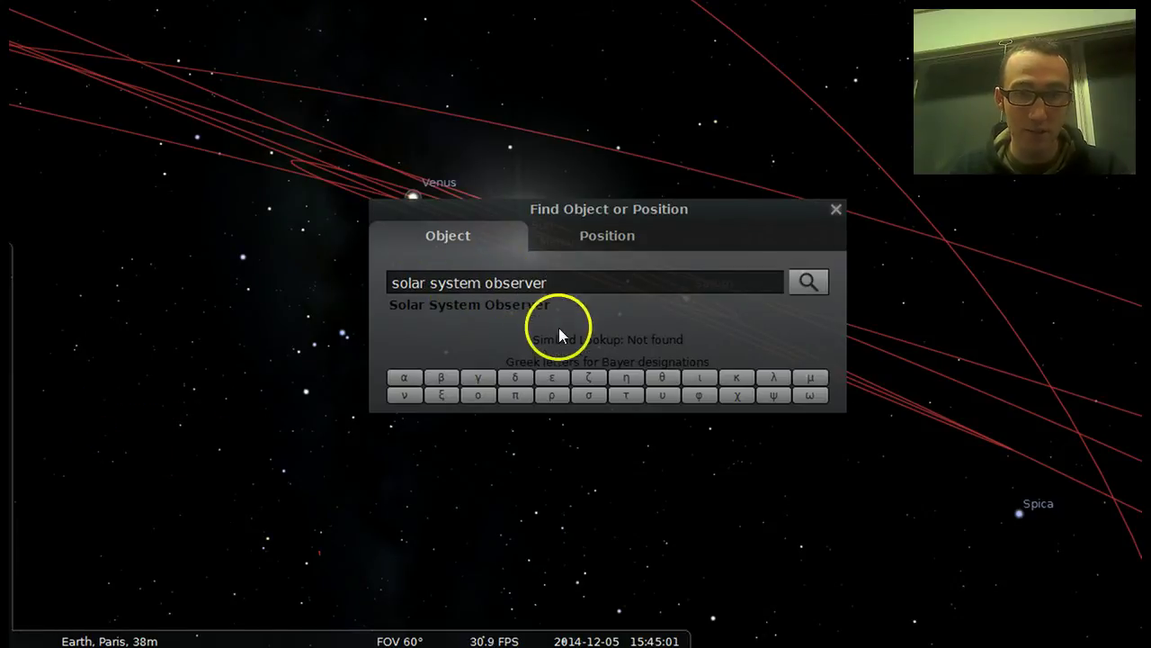
key(Return)
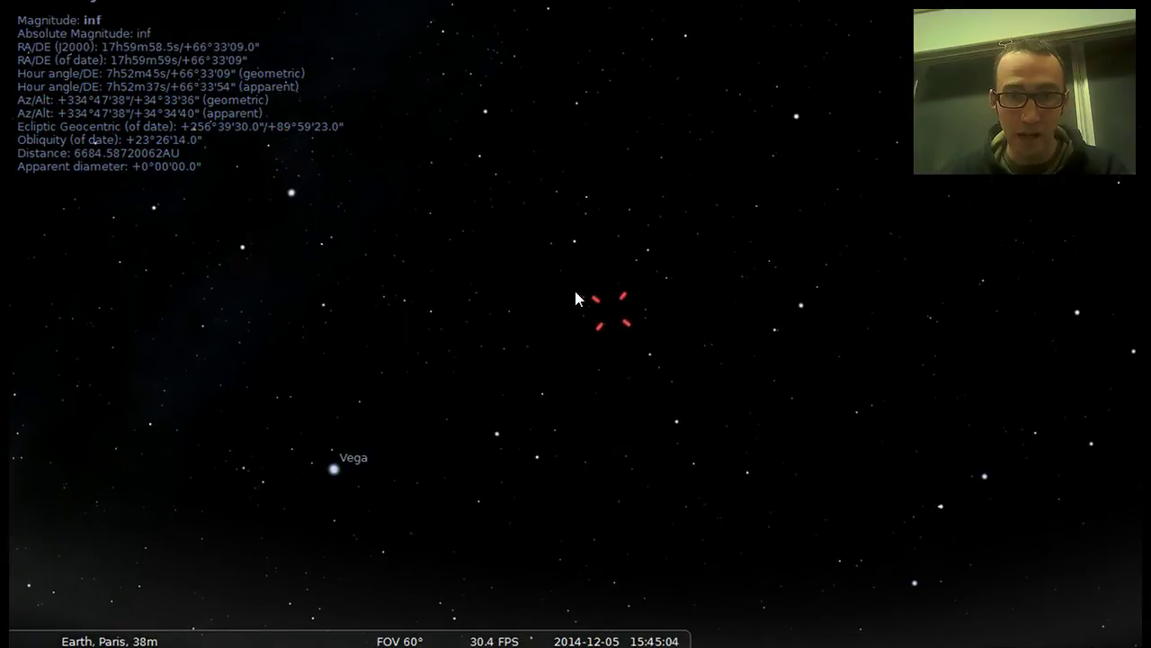
Select the Solar System Observer and relocate the observer there with Ctrl+G
click(601, 322)
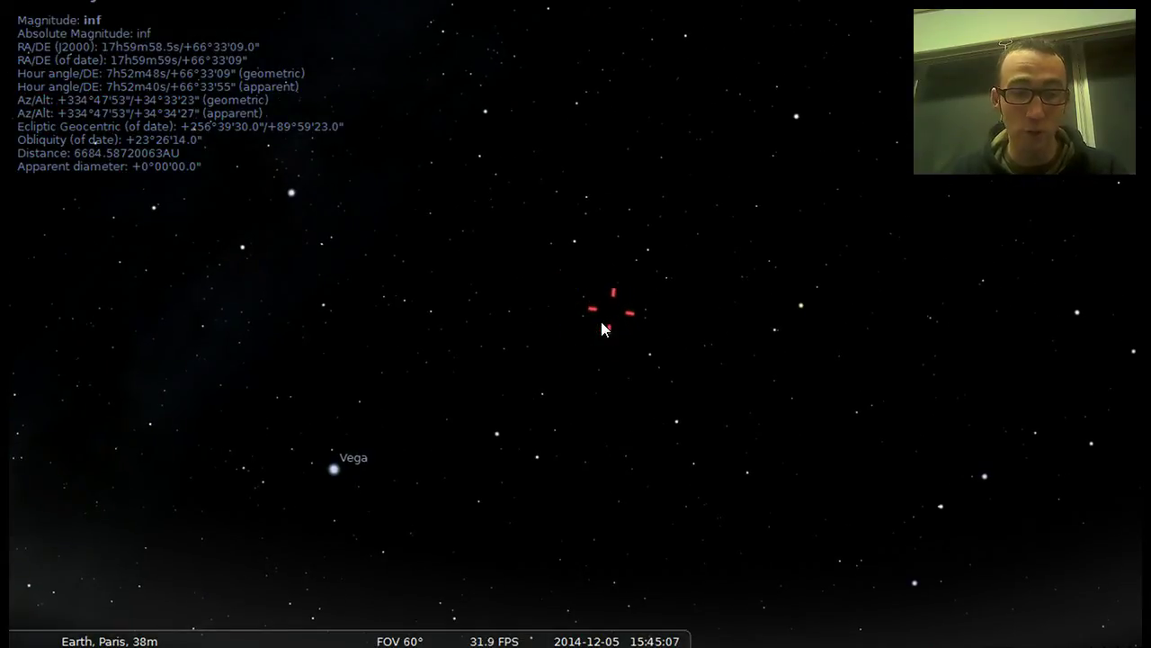
key(ctrl+g)
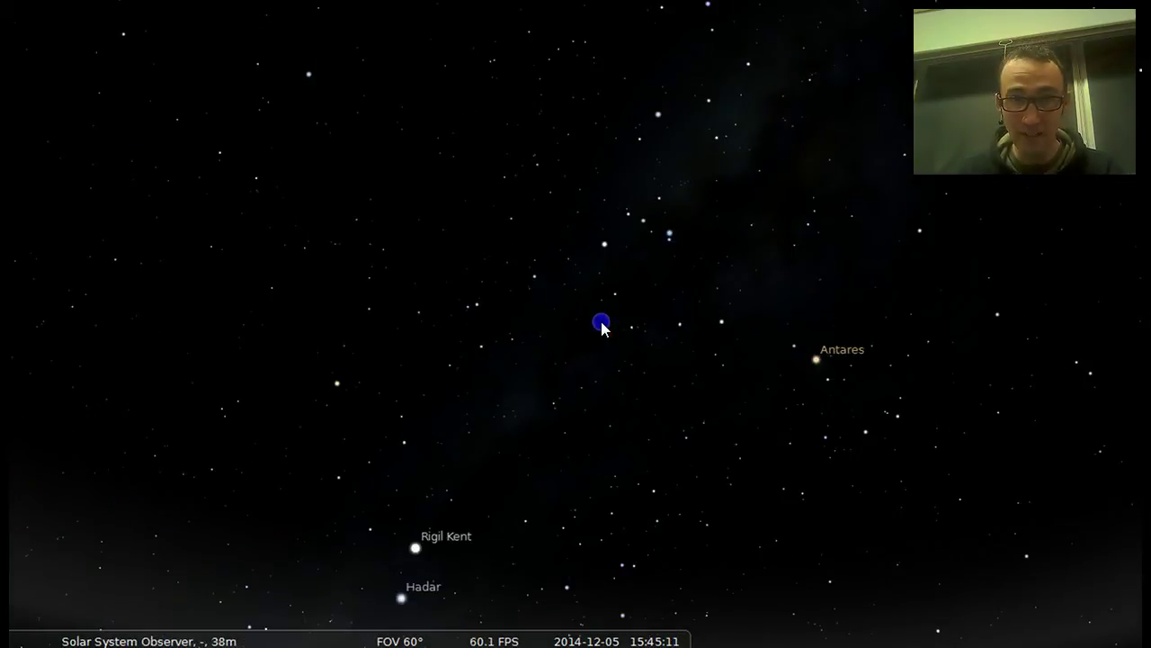
click(601, 322)
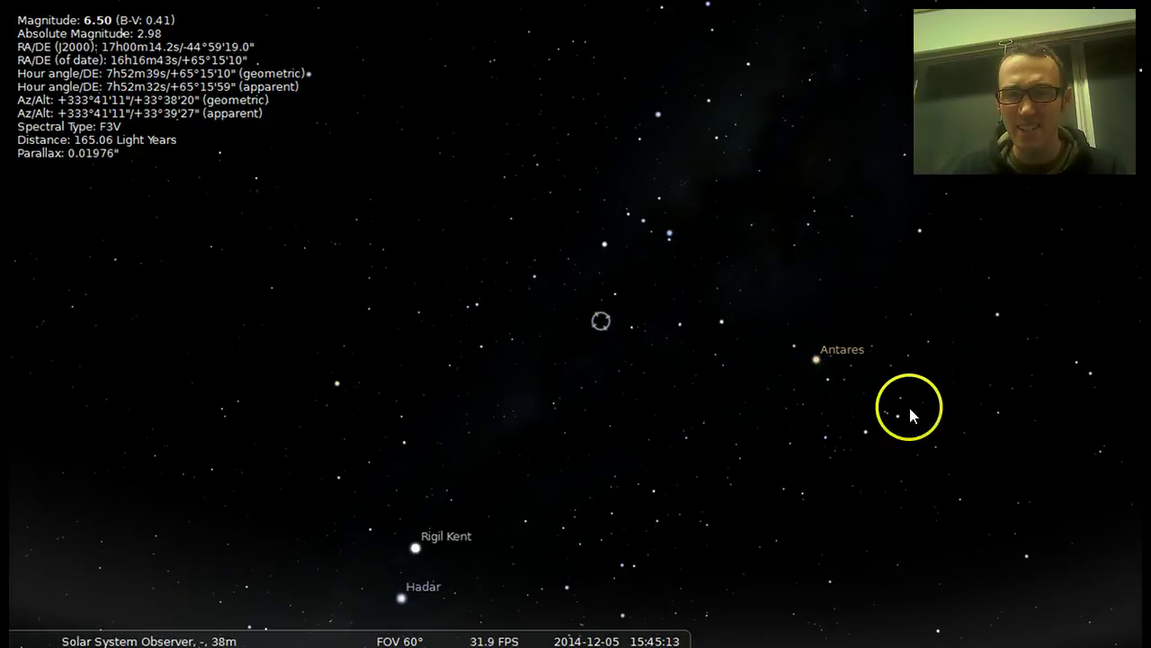
Turn the view west past Arcturus, Achernar and Hadar until the Sun and Canopus are centred
mouse_move(954, 421)
mouse_down()
mouse_move(861, 411)
mouse_move(408, 293)
mouse_move(306, 216)
mouse_up()
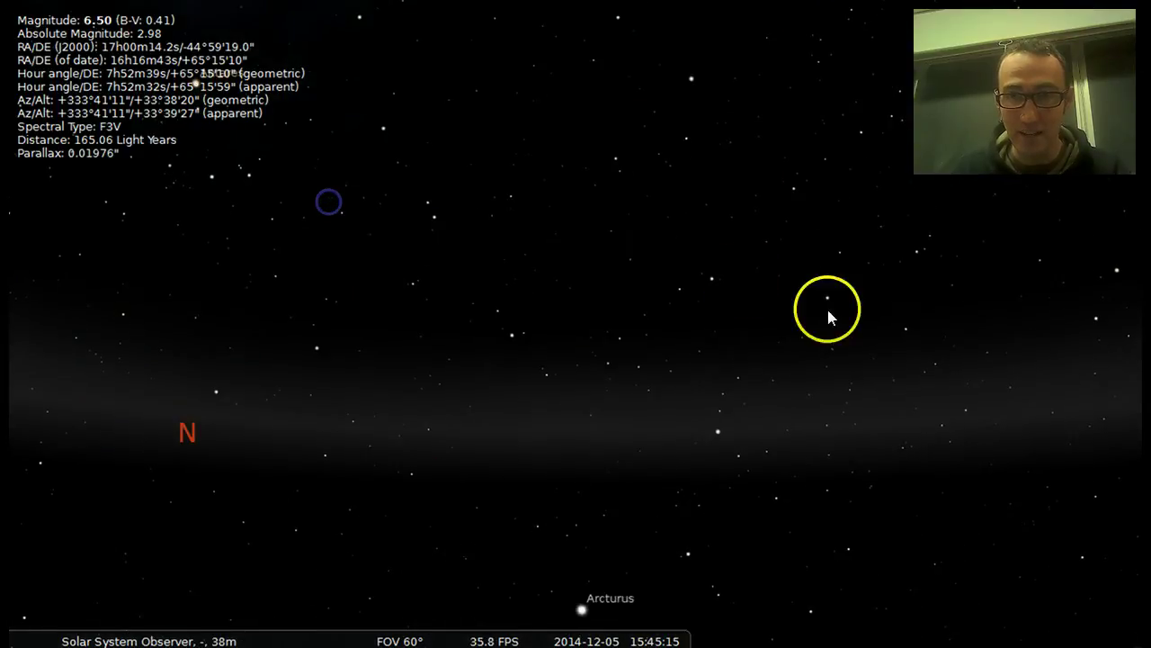
mouse_move(918, 339)
mouse_down()
mouse_move(599, 225)
mouse_move(131, 247)
mouse_up()
drag(730, 276, 419, 573)
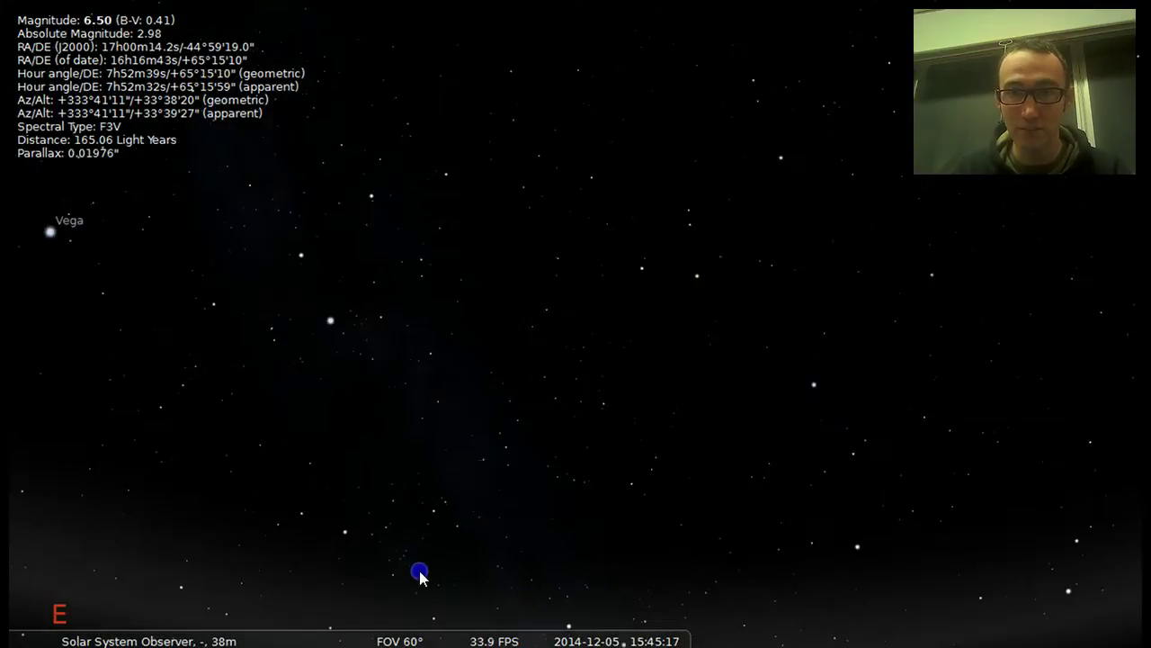
mouse_move(917, 202)
mouse_down()
mouse_move(296, 424)
mouse_move(182, 380)
mouse_up()
mouse_move(936, 490)
mouse_down()
mouse_move(892, 359)
mouse_move(670, 208)
mouse_up()
drag(1012, 440, 952, 196)
drag(504, 351, 623, 340)
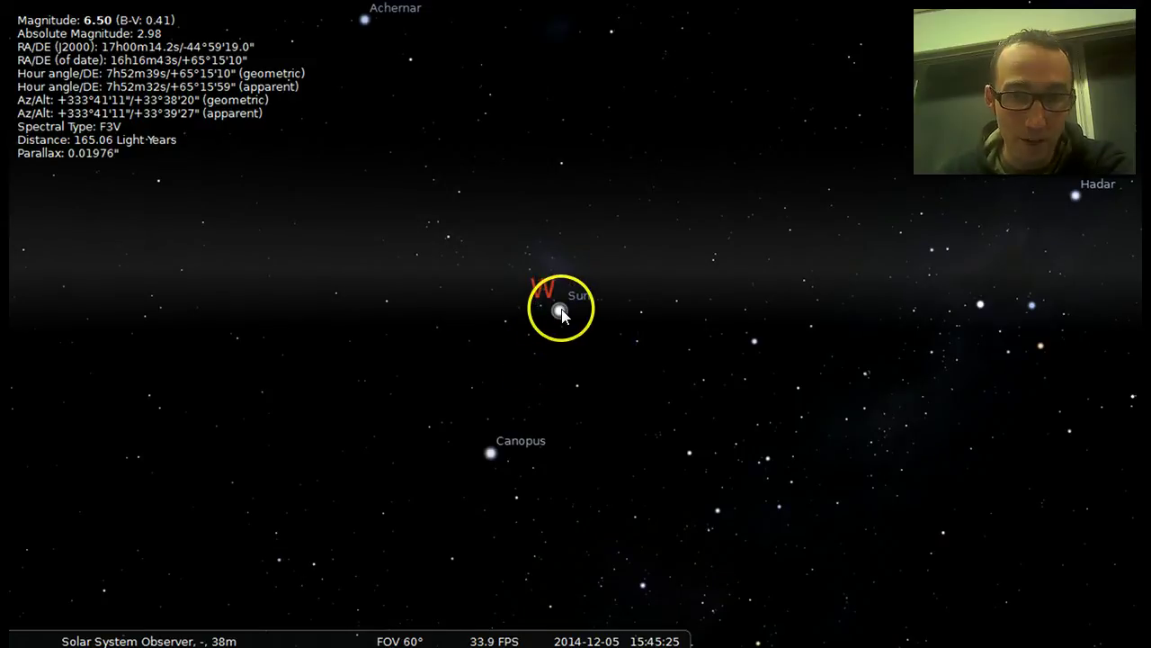
Select the Sun and zoom in steadily toward it
click(559, 310)
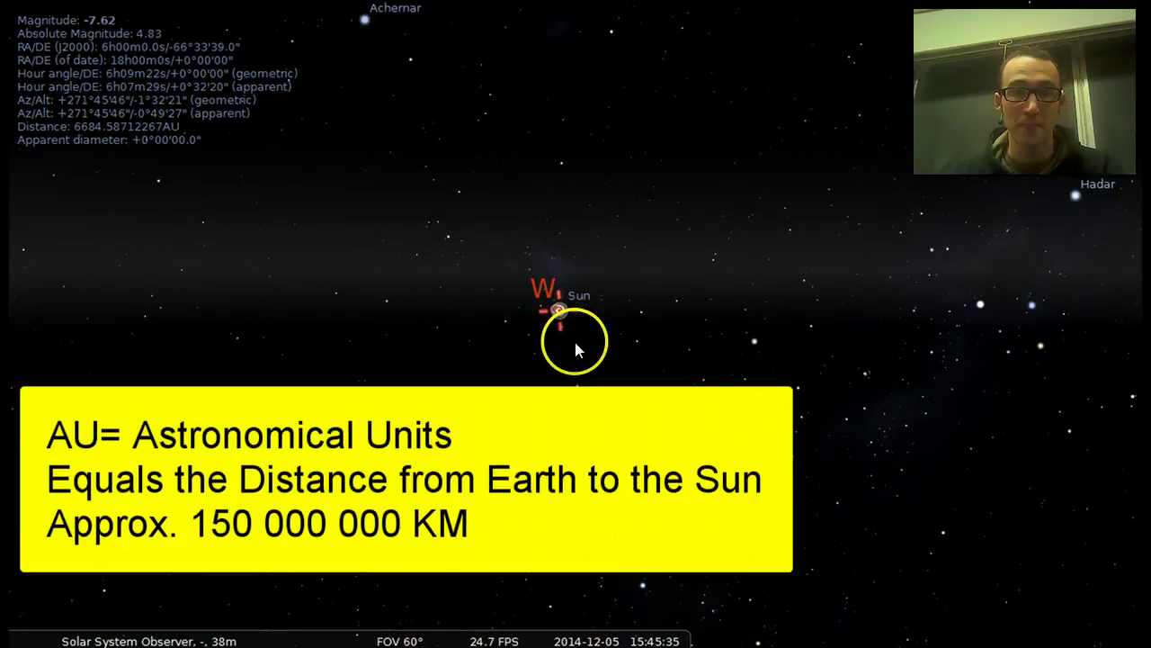
scroll(573, 341, up, 5)
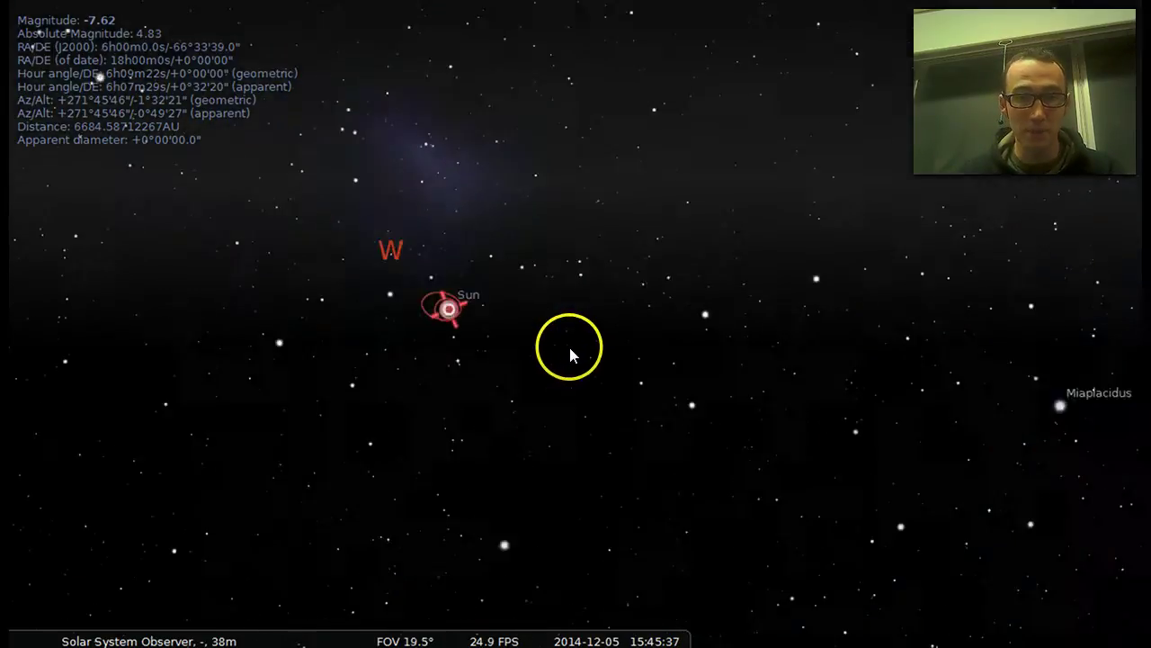
scroll(366, 369, up, 3)
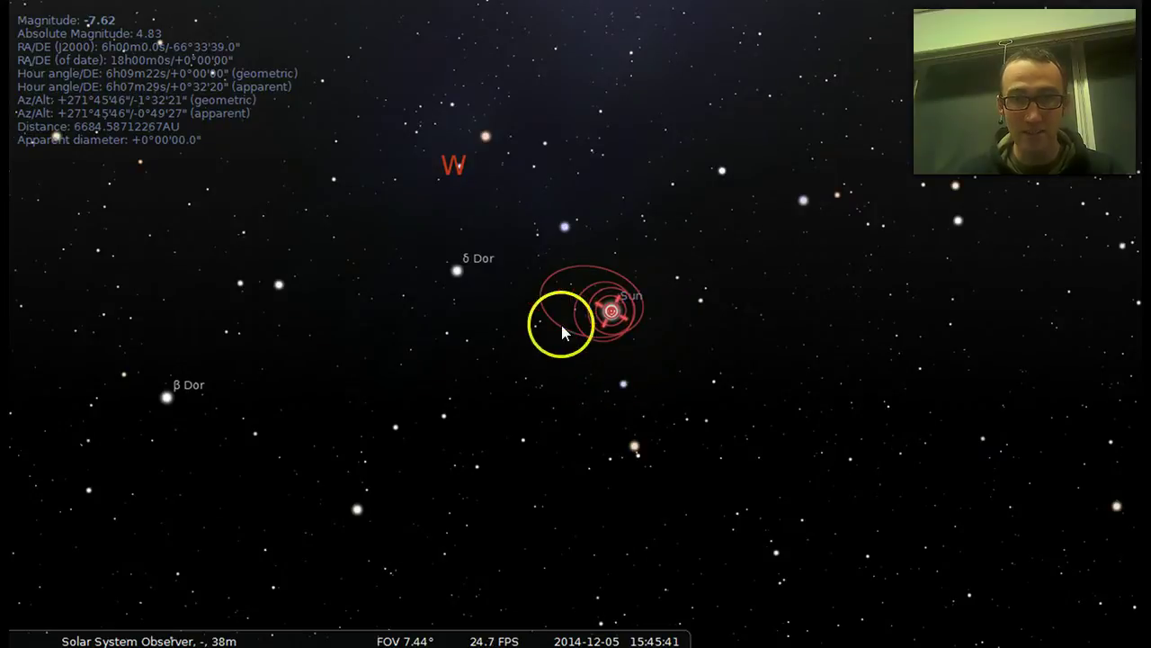
scroll(642, 374, up, 5)
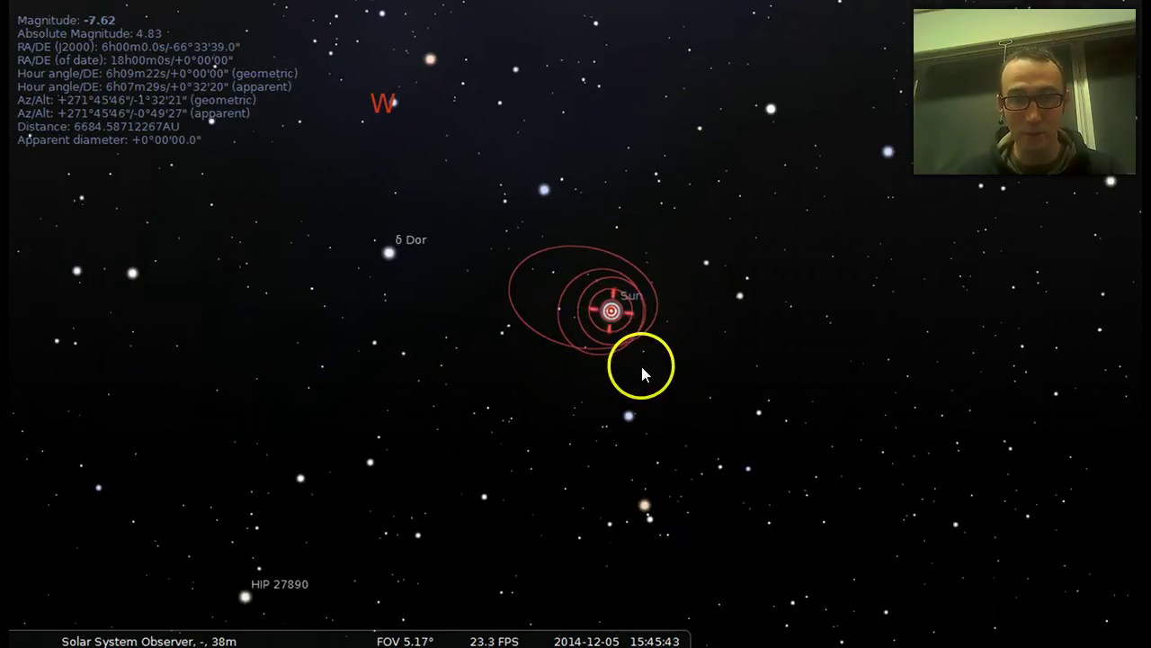
scroll(639, 372, up, 3)
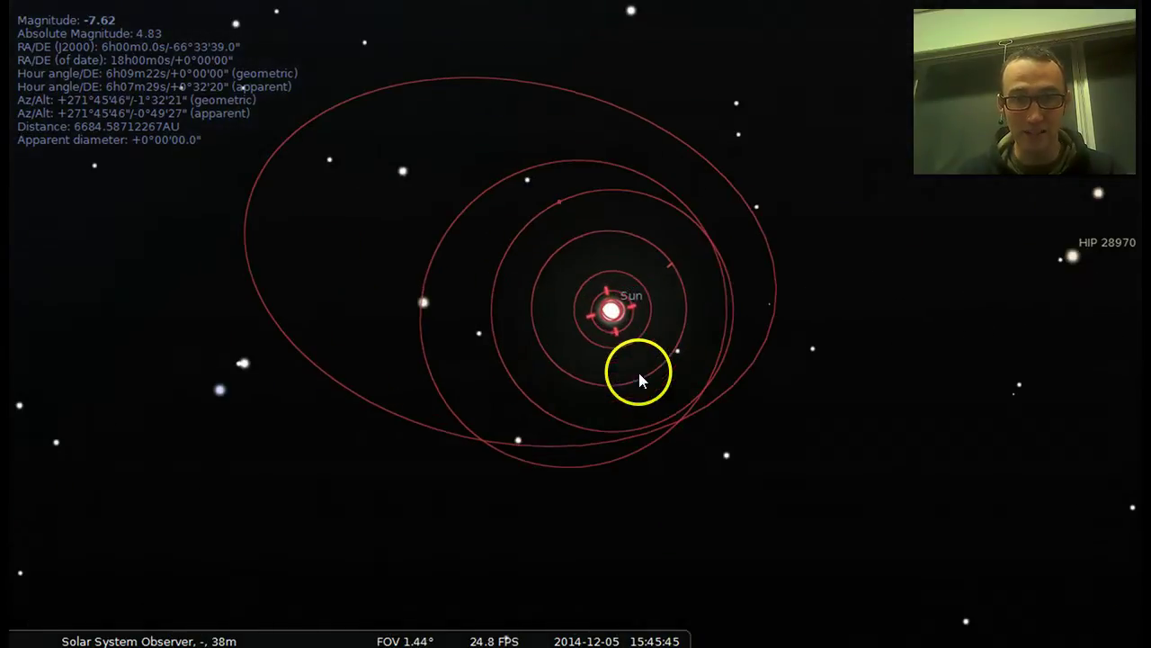
scroll(639, 375, up, 1)
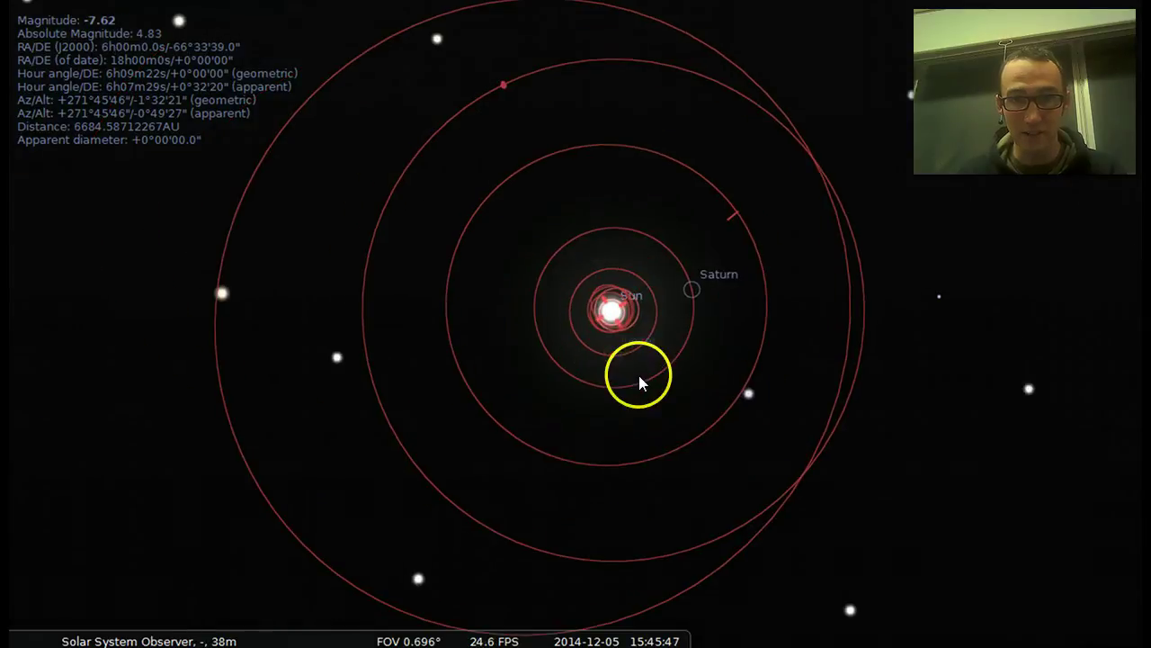
scroll(658, 387, up, 1)
scroll(683, 405, up, 1)
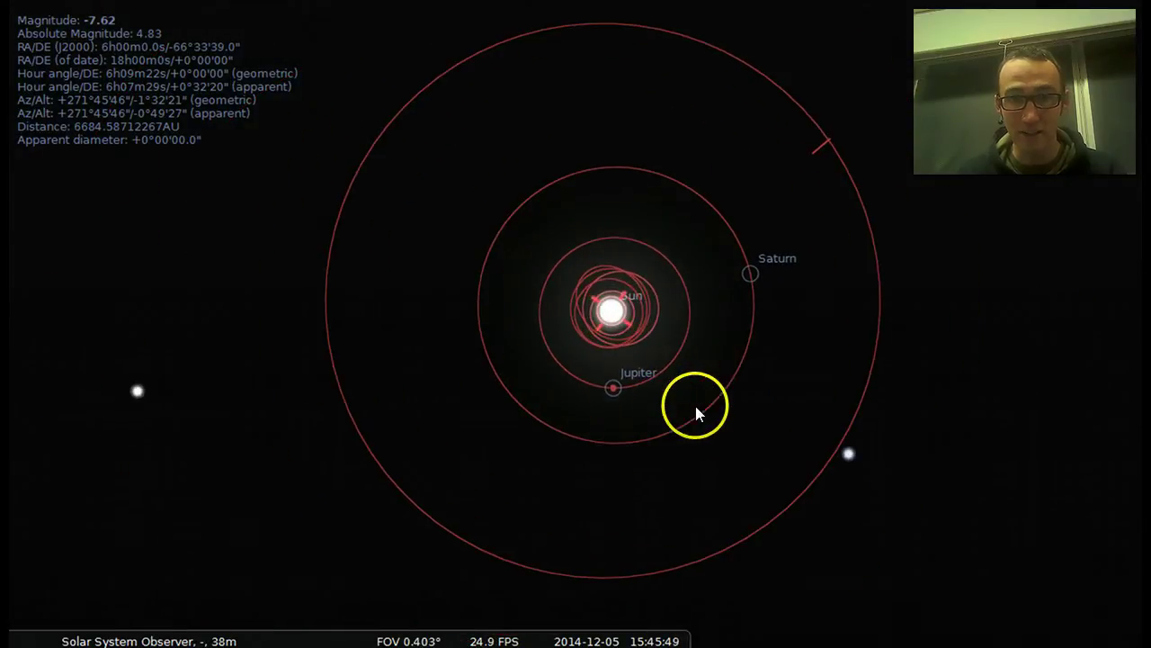
Recentre on the Sun and zoom so Mercury, Venus, Earth and Mars orbits fill the view
drag(727, 406, 654, 407)
scroll(626, 386, up, 2)
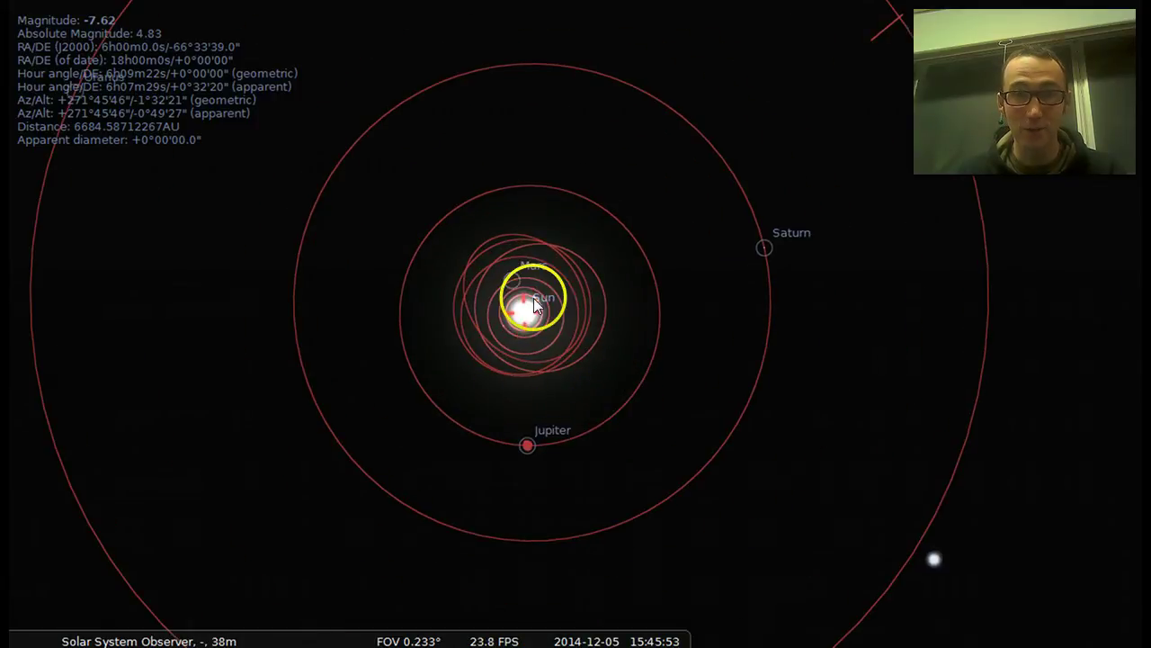
scroll(546, 310, down, 5)
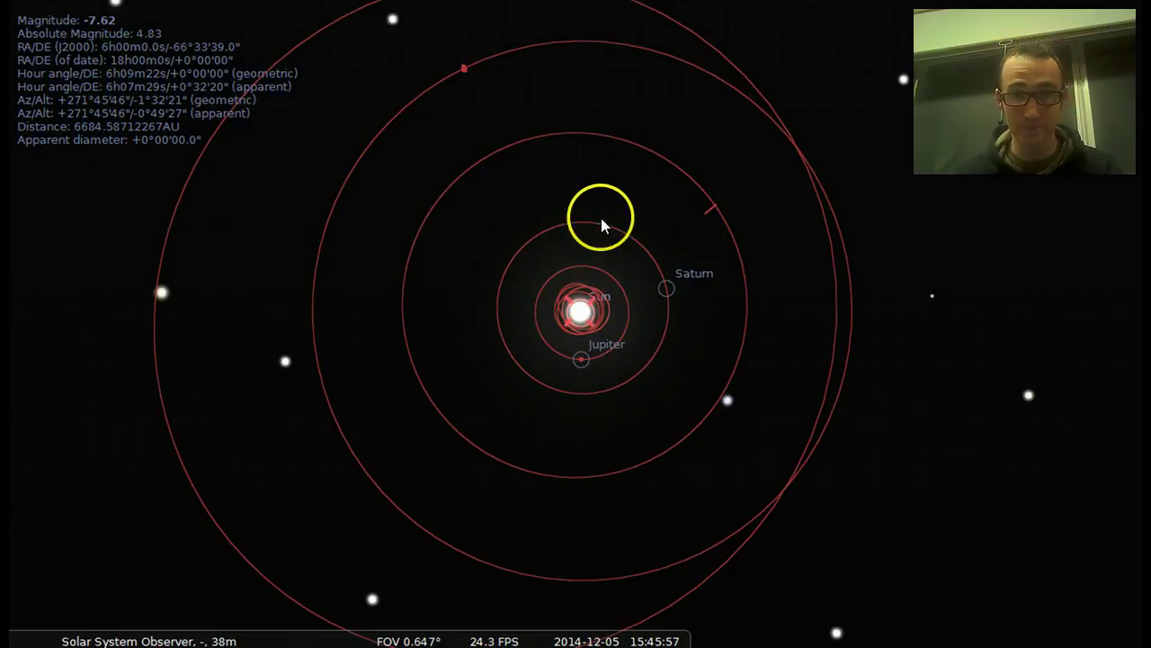
scroll(581, 315, up, 5)
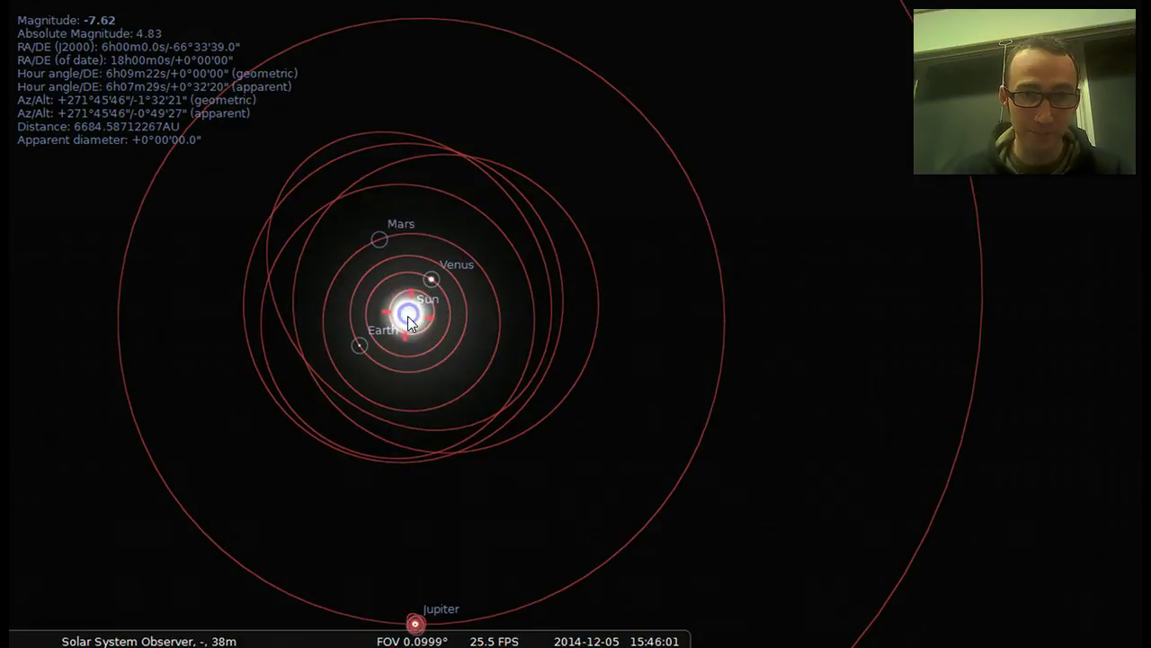
key(space)
scroll(488, 338, up, 3)
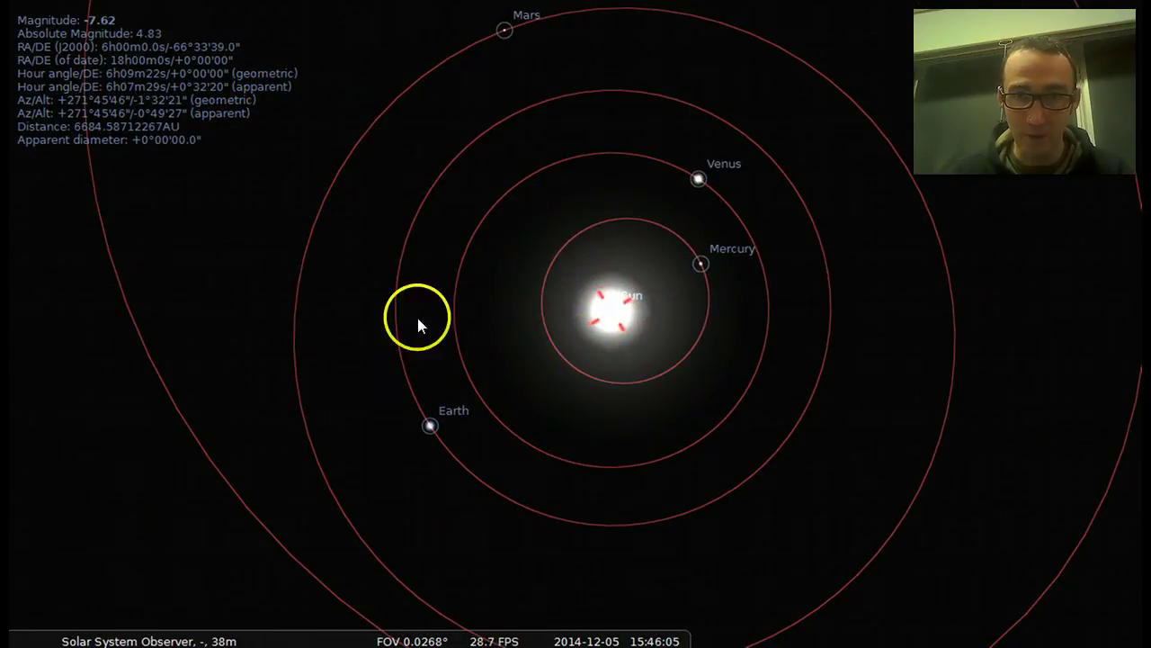
Speed up simulated time several steps, then slow it one step, advancing toward 2015-07-13
mouse_move(589, 641)
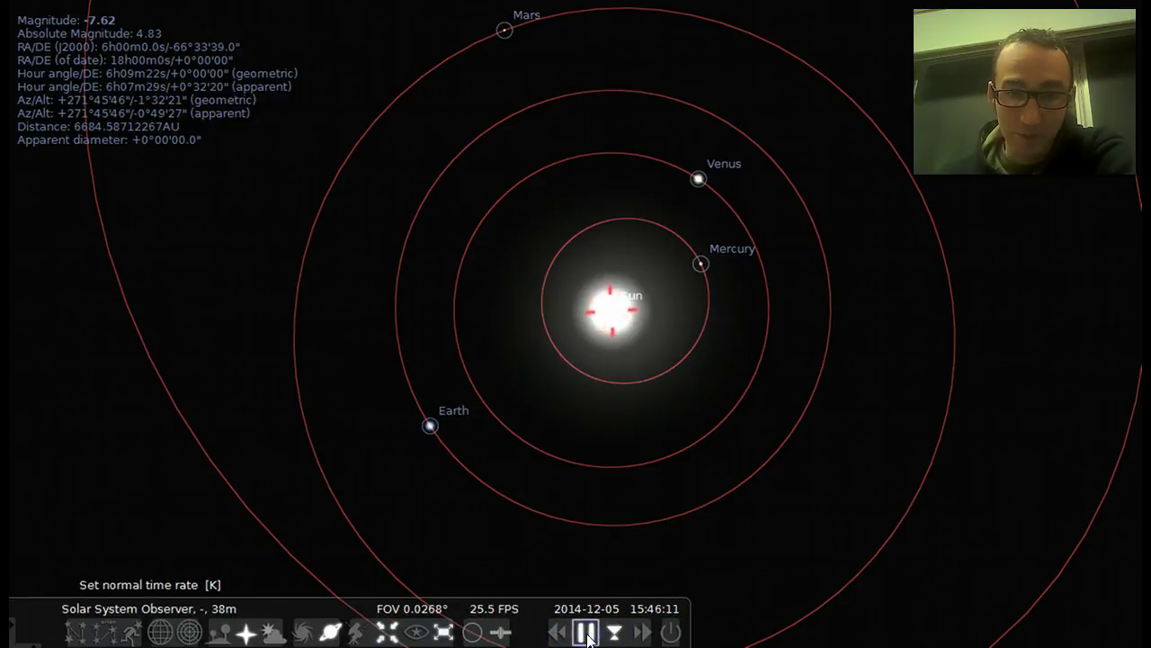
click(629, 635)
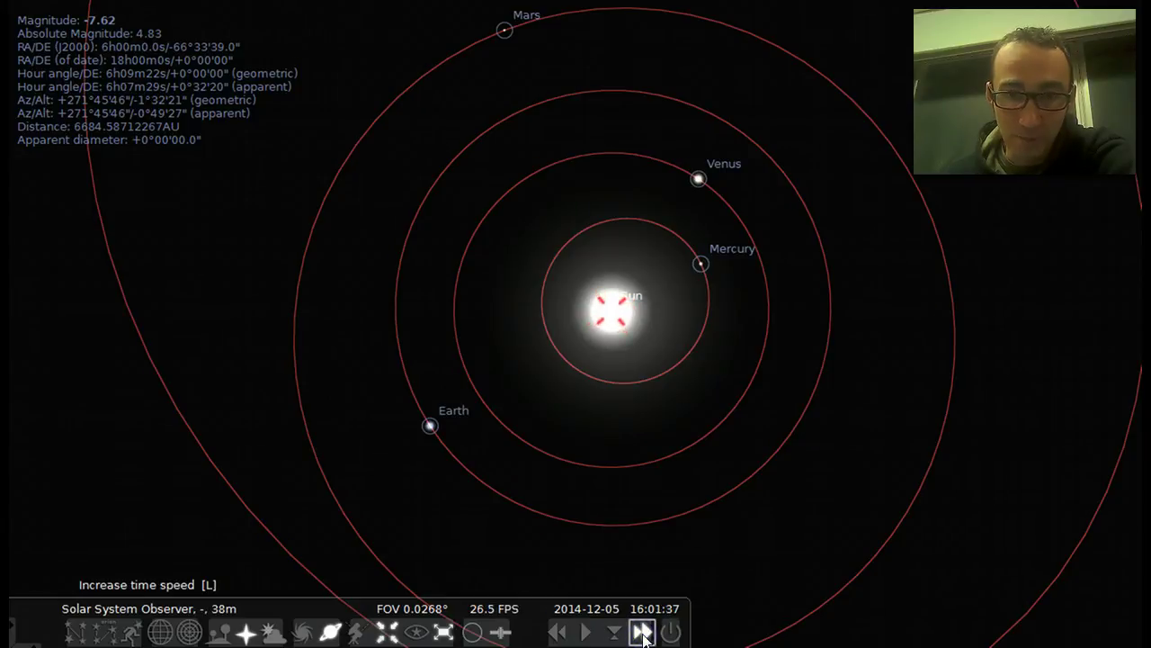
click(642, 632)
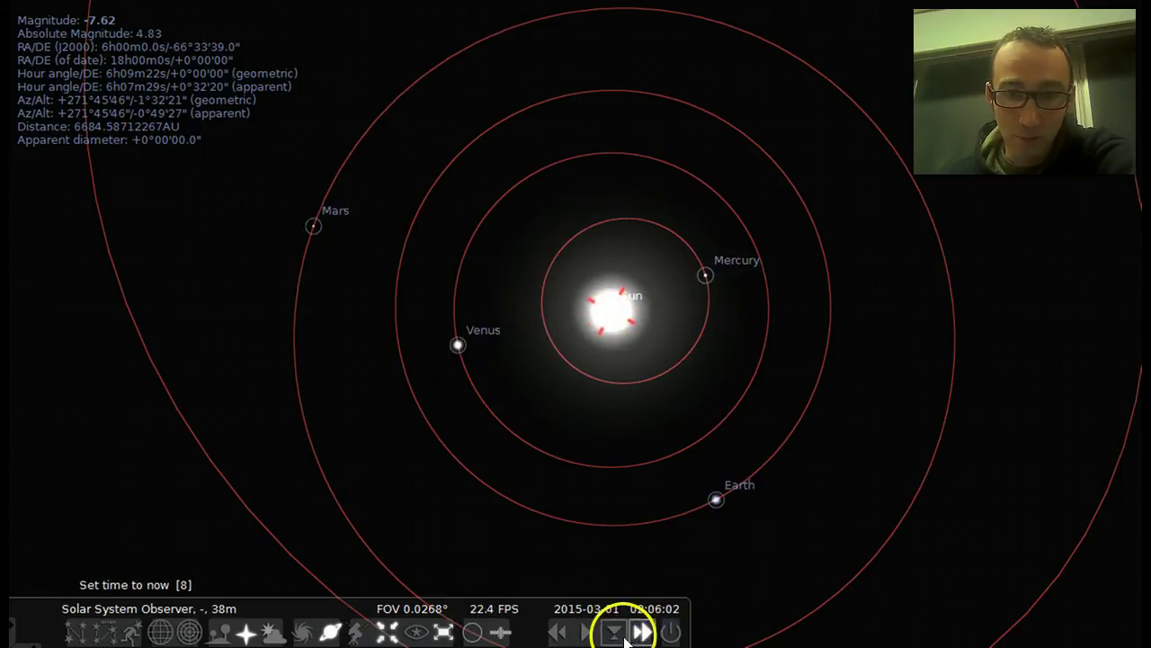
click(563, 633)
click(563, 633)
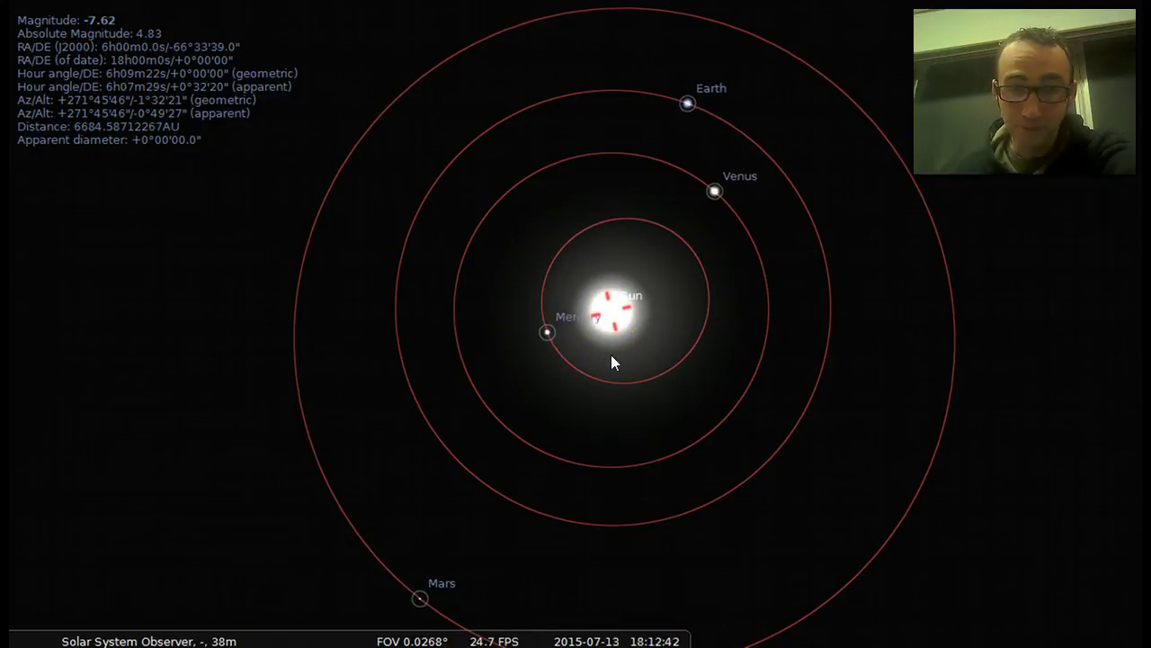
mouse_move(563, 227)
mouse_down()
mouse_move(556, 211)
mouse_move(630, 182)
mouse_move(645, 214)
mouse_move(645, 201)
mouse_move(559, 194)
mouse_move(472, 241)
mouse_move(589, 326)
mouse_move(570, 348)
mouse_move(744, 321)
mouse_move(698, 242)
mouse_move(654, 242)
mouse_up()
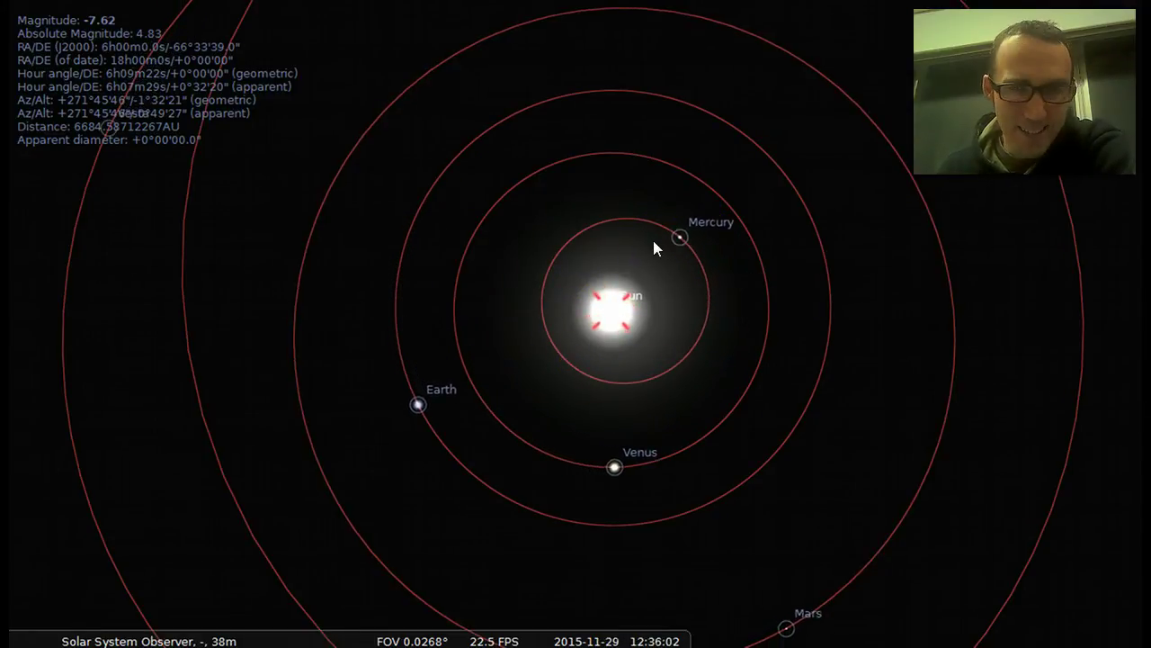
mouse_move(645, 240)
mouse_down()
mouse_move(547, 246)
mouse_move(684, 301)
mouse_move(704, 286)
mouse_move(666, 252)
mouse_move(686, 267)
mouse_move(629, 309)
mouse_move(627, 262)
mouse_move(601, 222)
mouse_move(562, 286)
mouse_move(617, 342)
mouse_move(574, 320)
mouse_move(583, 349)
mouse_move(596, 367)
mouse_move(661, 387)
mouse_move(694, 324)
mouse_up()
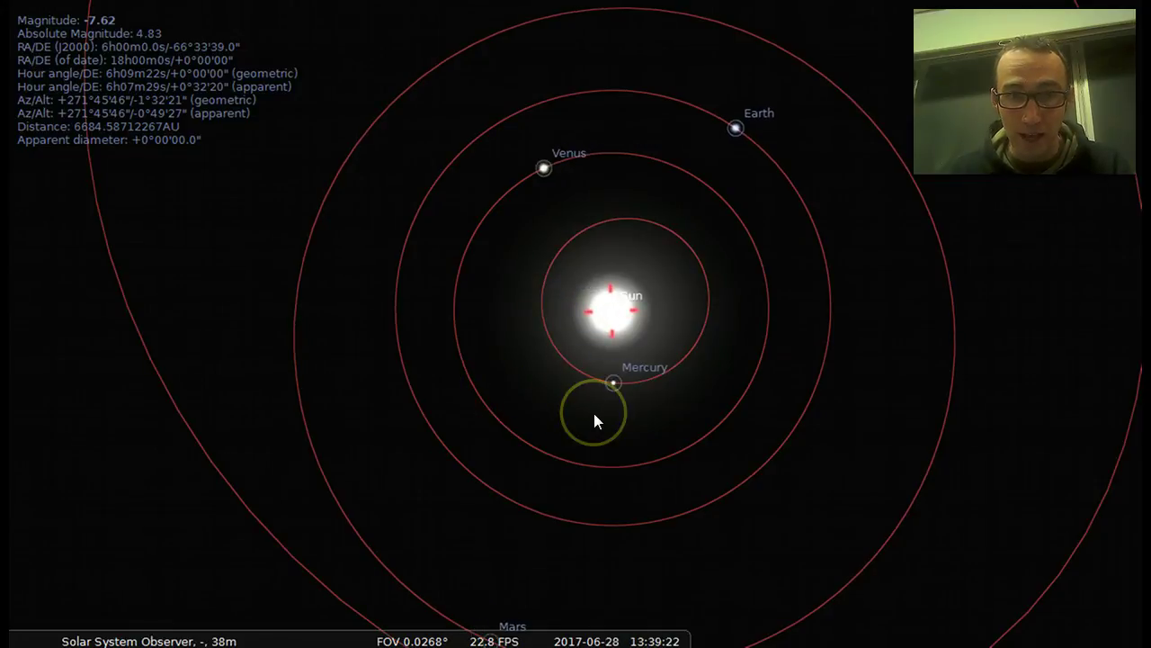
Zoom out from the Sun, clicking Jupiter on the way, until Jupiter's and Saturn's orbits show
scroll(593, 413, down, 1)
scroll(592, 415, down, 1)
scroll(591, 417, down, 1)
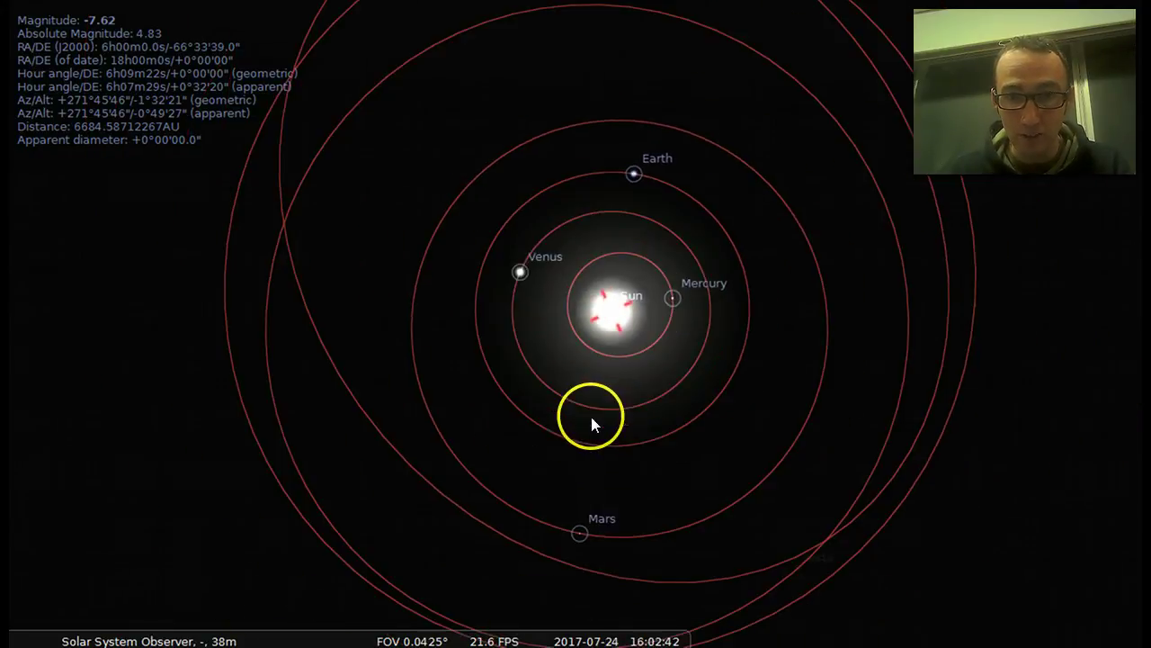
scroll(588, 419, down, 2)
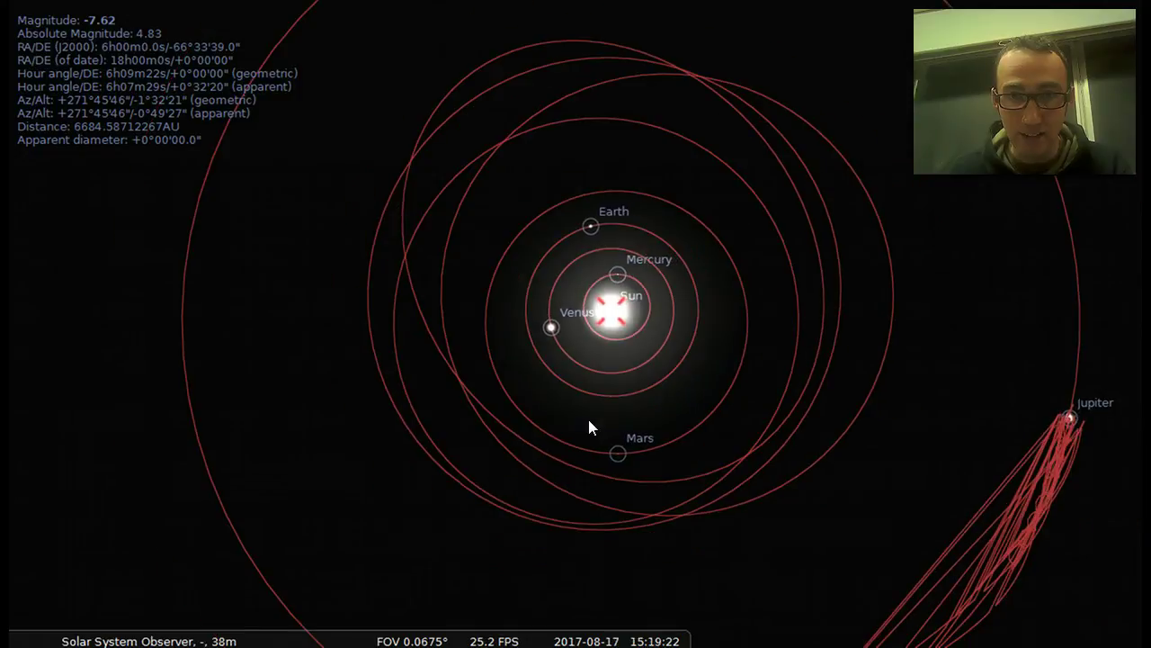
scroll(588, 420, down, 1)
click(1013, 388)
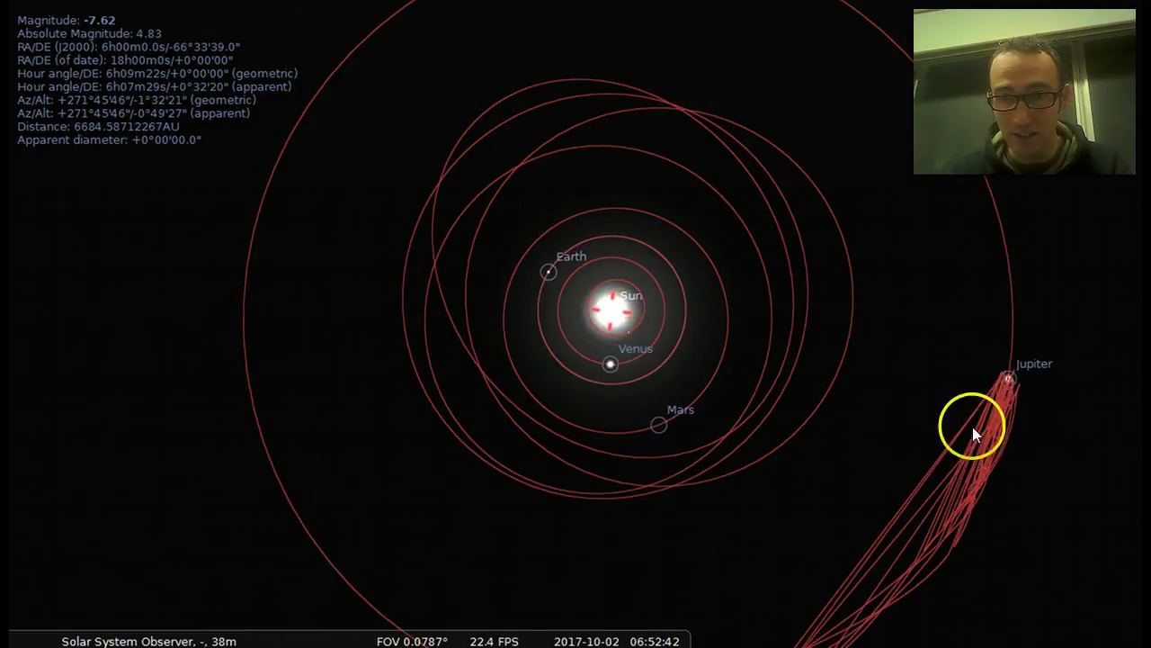
scroll(936, 479, down, 1)
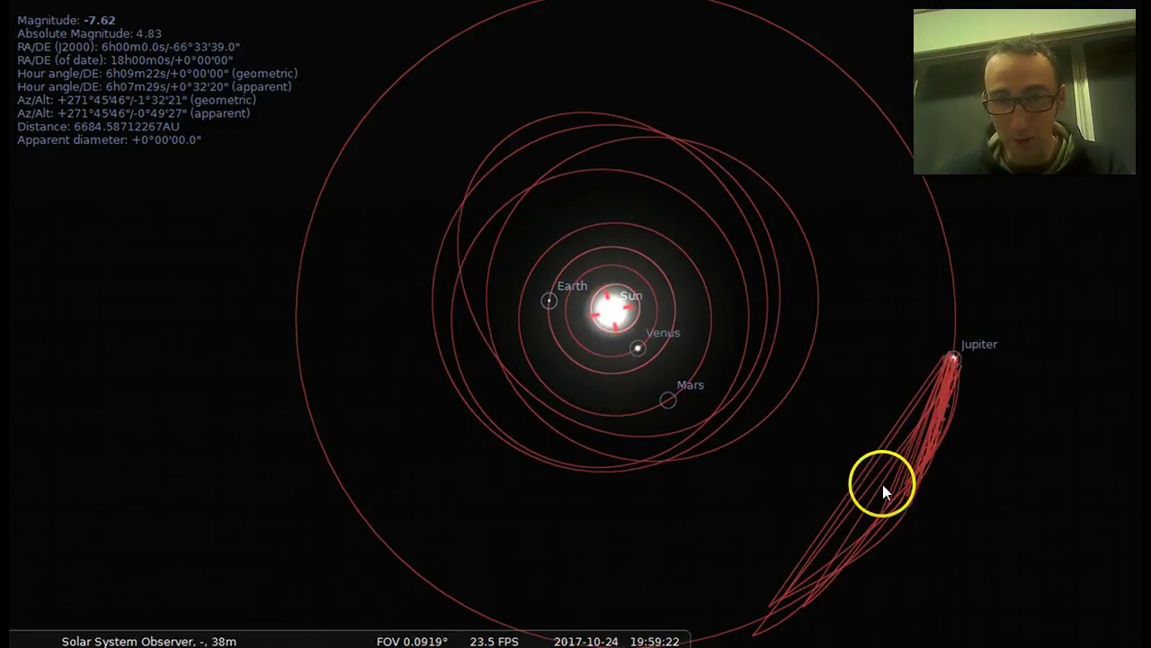
scroll(791, 461, down, 2)
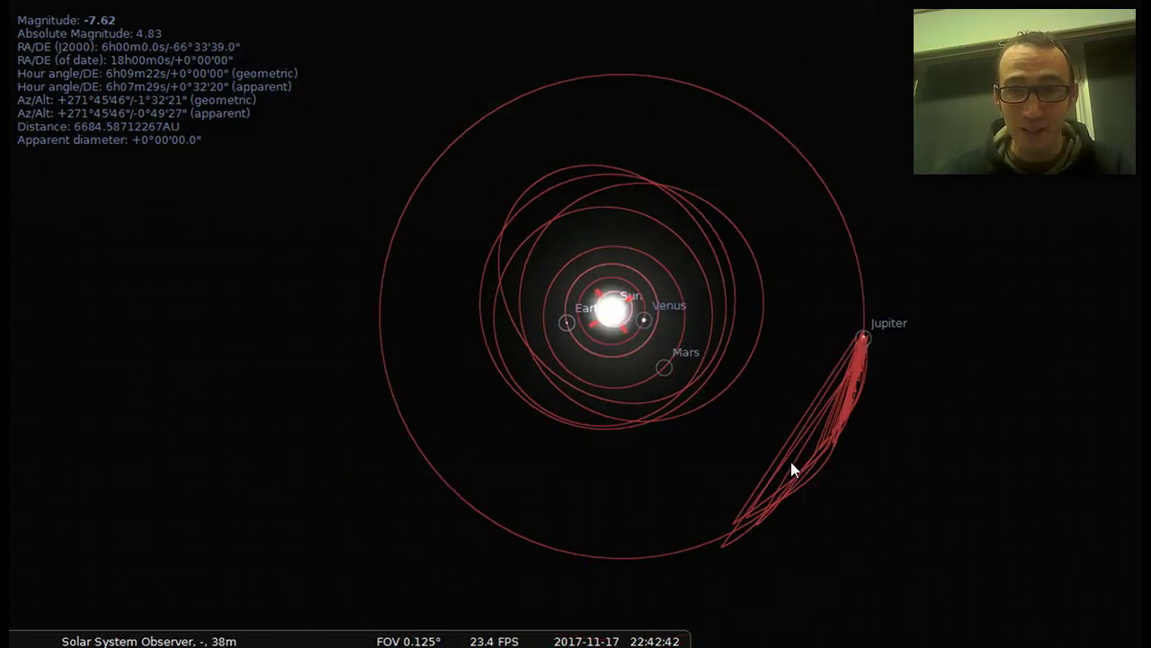
scroll(790, 461, down, 1)
scroll(790, 458, down, 1)
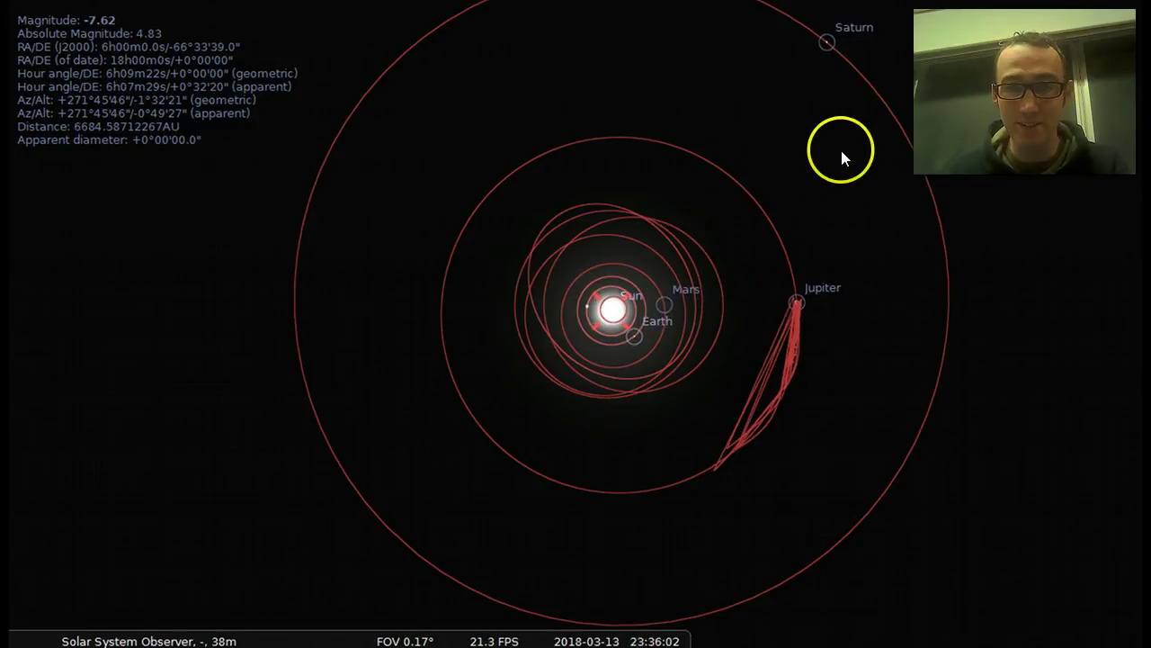
scroll(819, 206, down, 3)
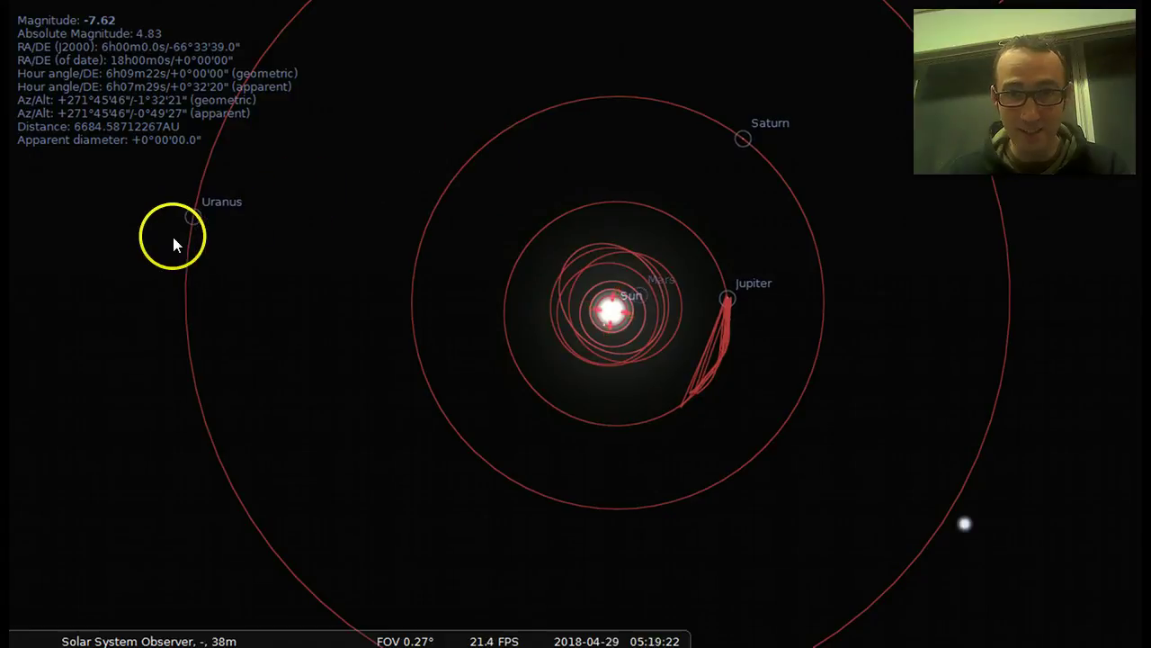
scroll(399, 317, down, 5)
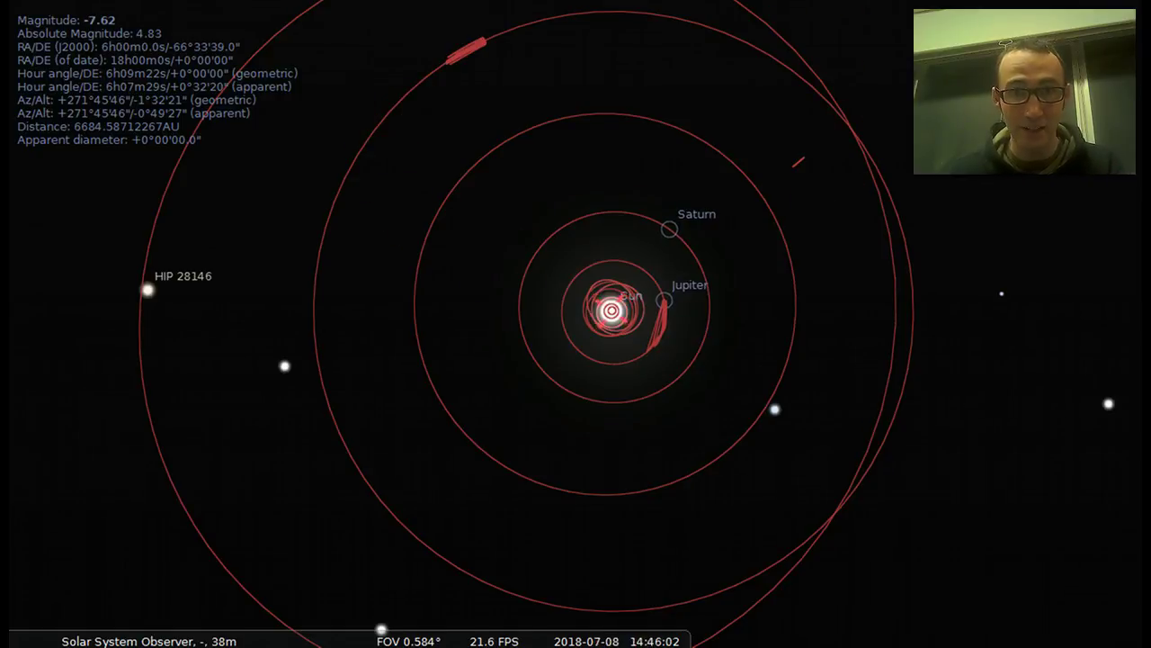
Raise the time speed twice, then lower it twice, carrying the clock to 2156-08-22
mouse_move(604, 640)
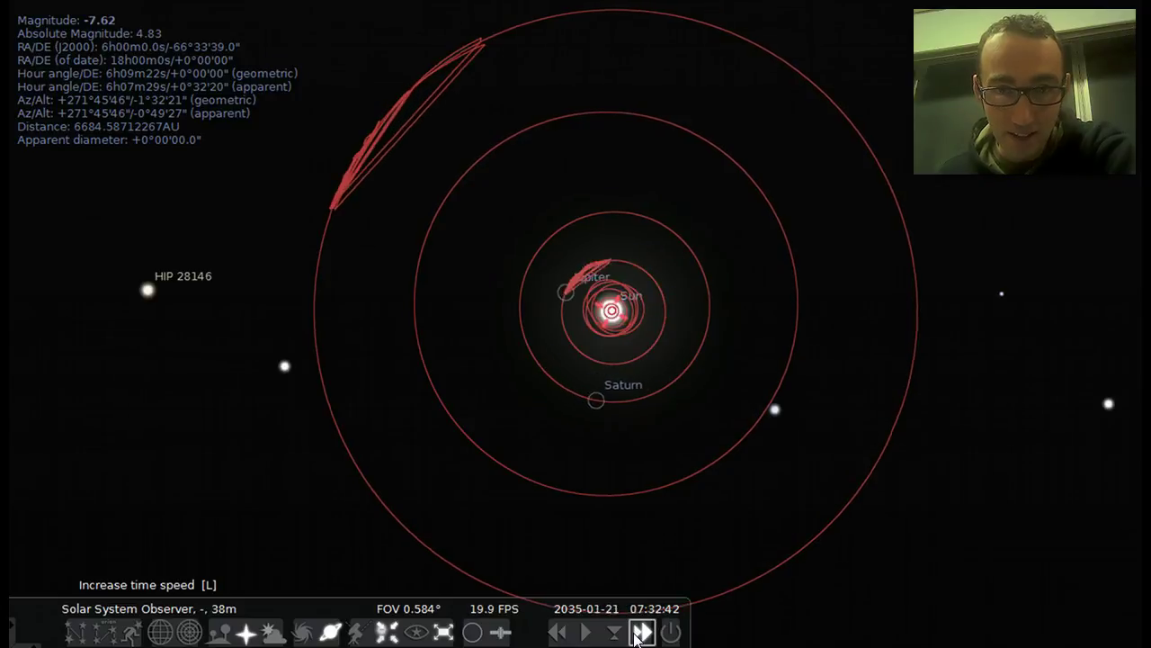
click(641, 633)
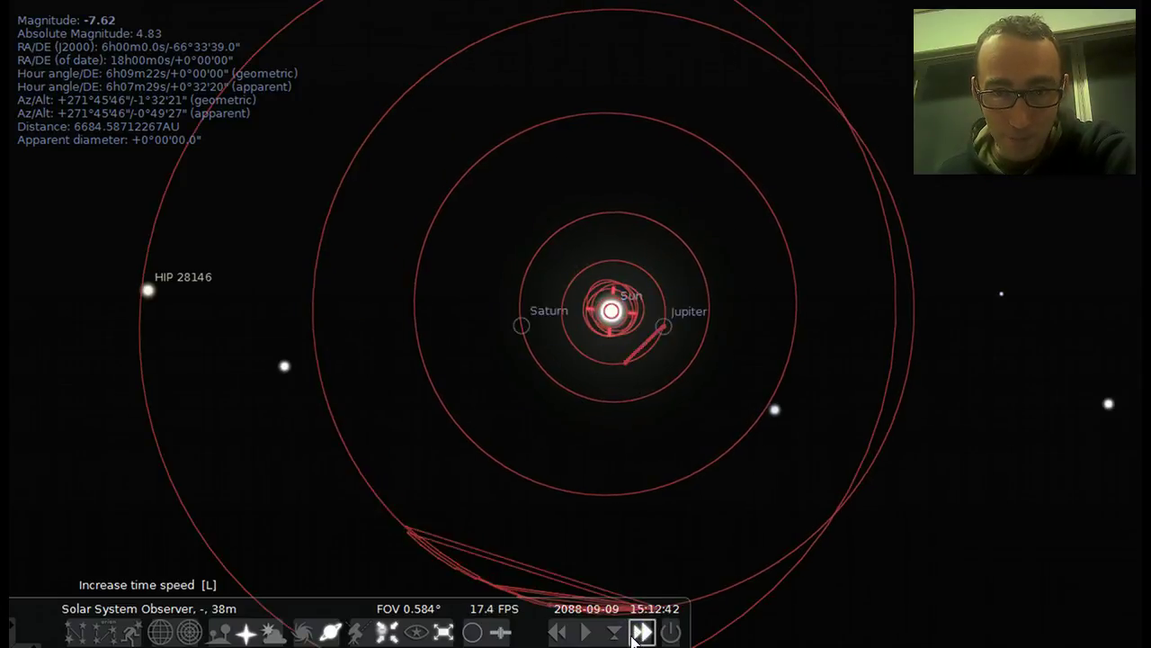
click(589, 633)
click(558, 633)
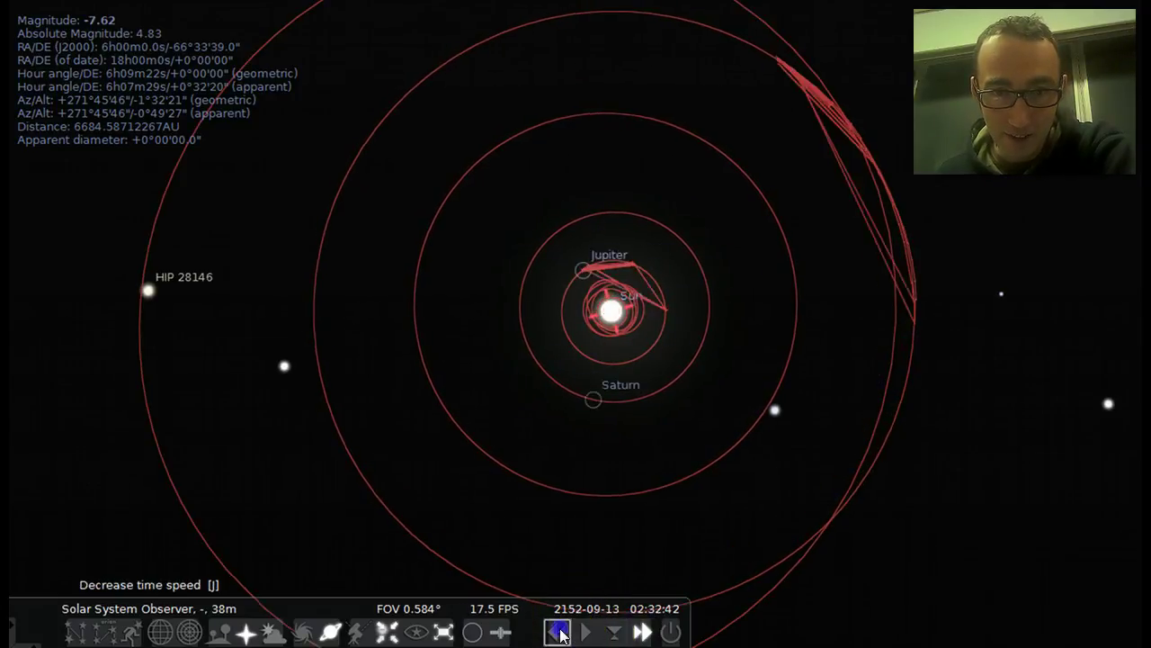
click(557, 632)
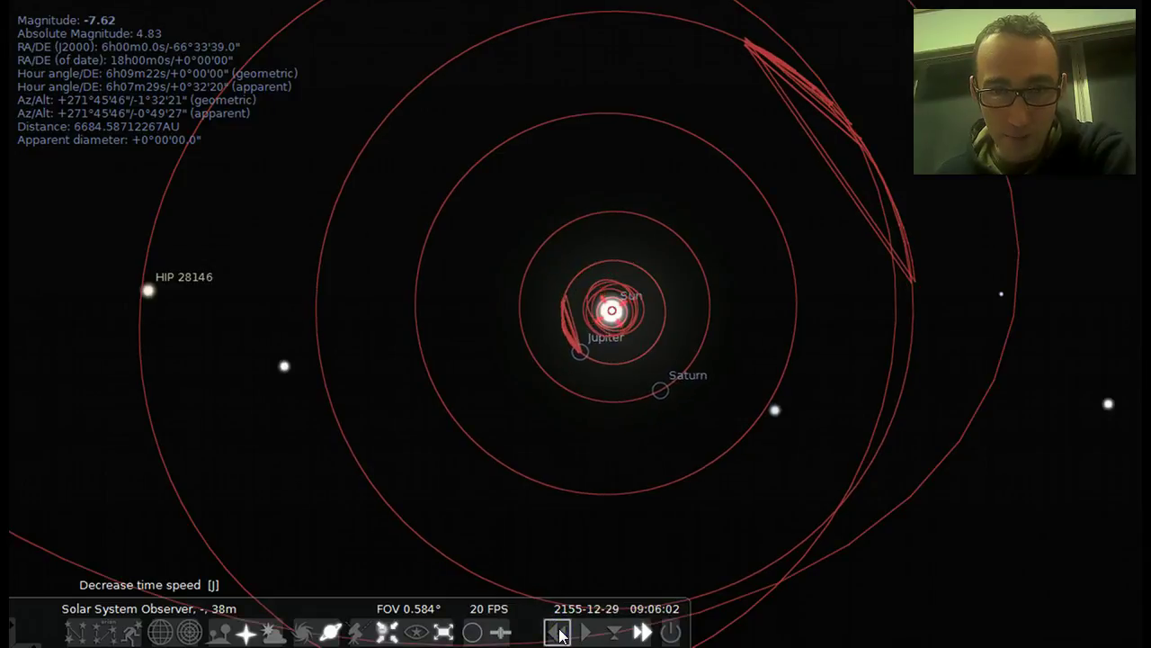
click(603, 340)
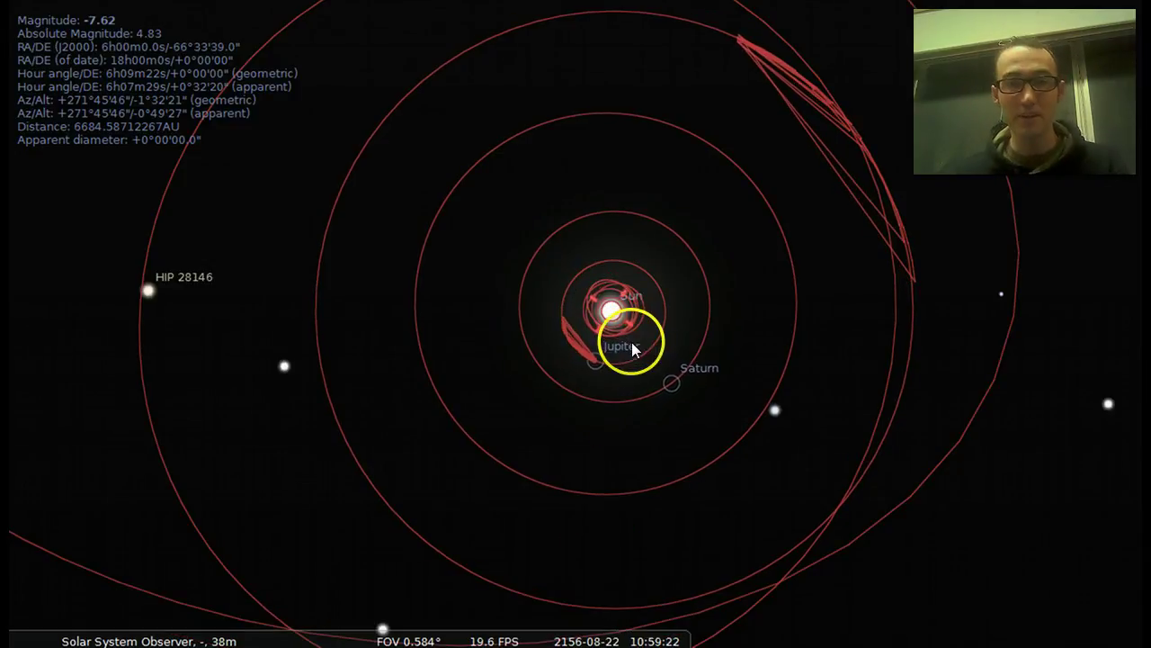
Zoom in and back out to frame Saturn's orbit, then reset time to the normal rate
scroll(632, 344, up, 2)
scroll(630, 347, up, 5)
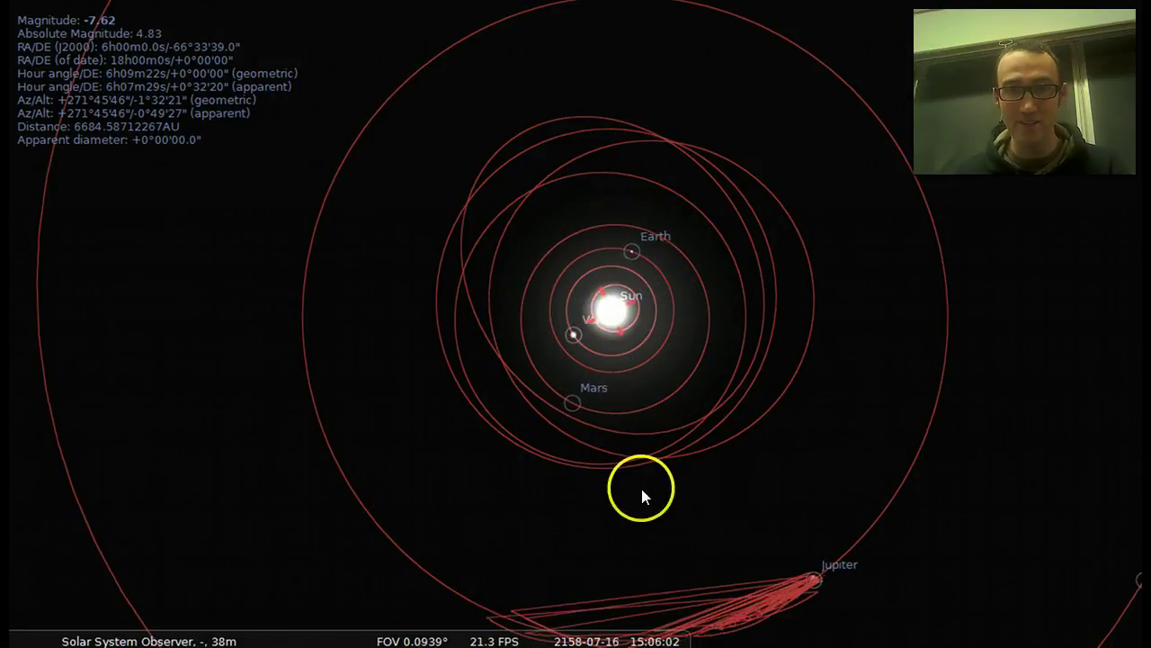
scroll(586, 481, down, 3)
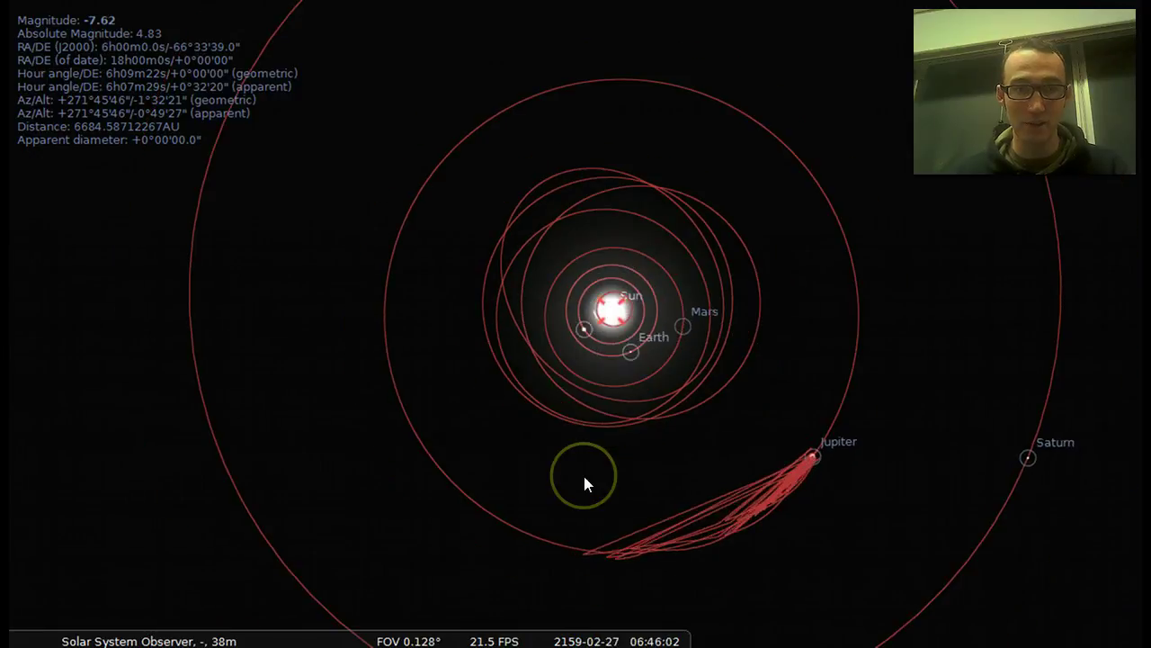
scroll(540, 531, down, 2)
scroll(486, 552, down, 2)
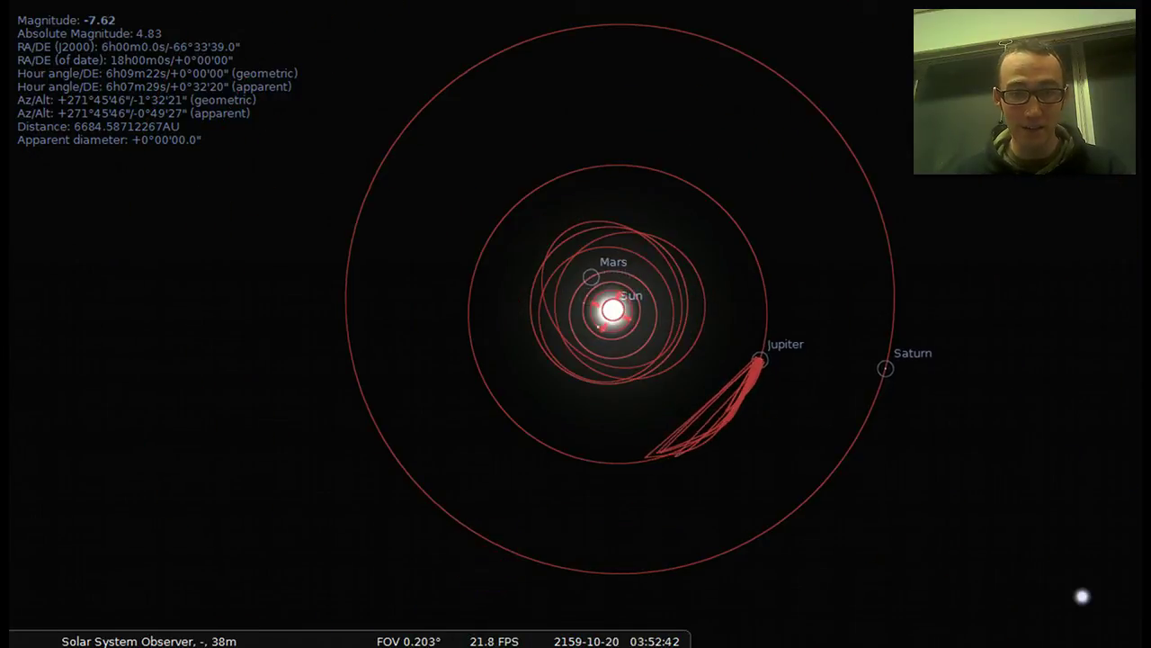
click(586, 632)
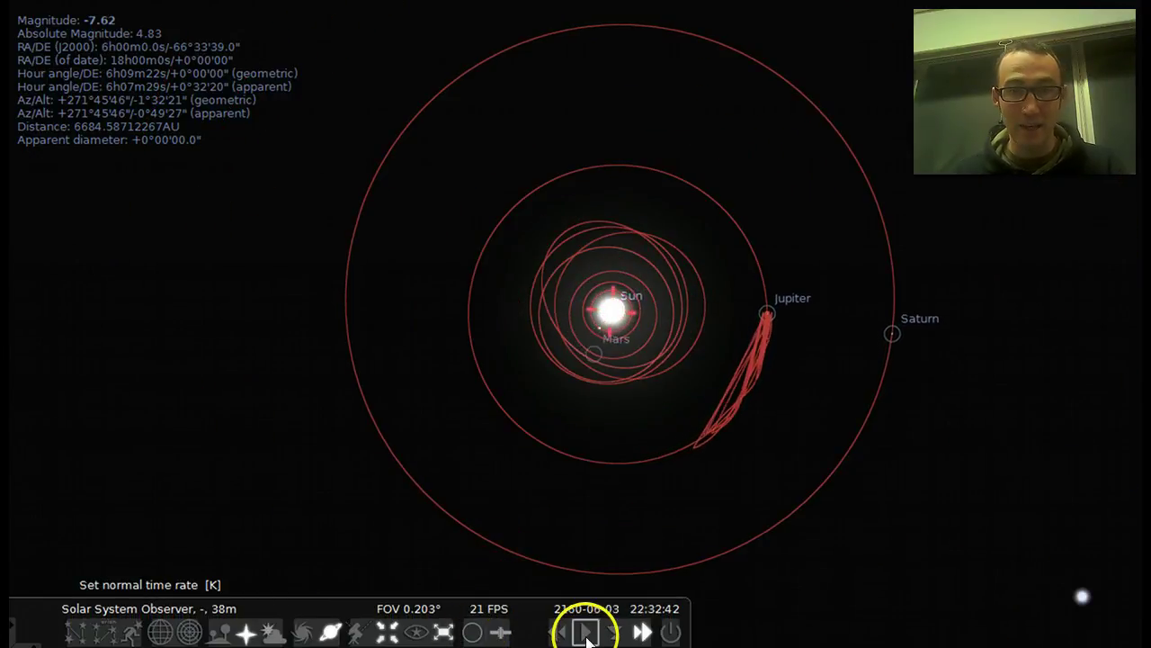